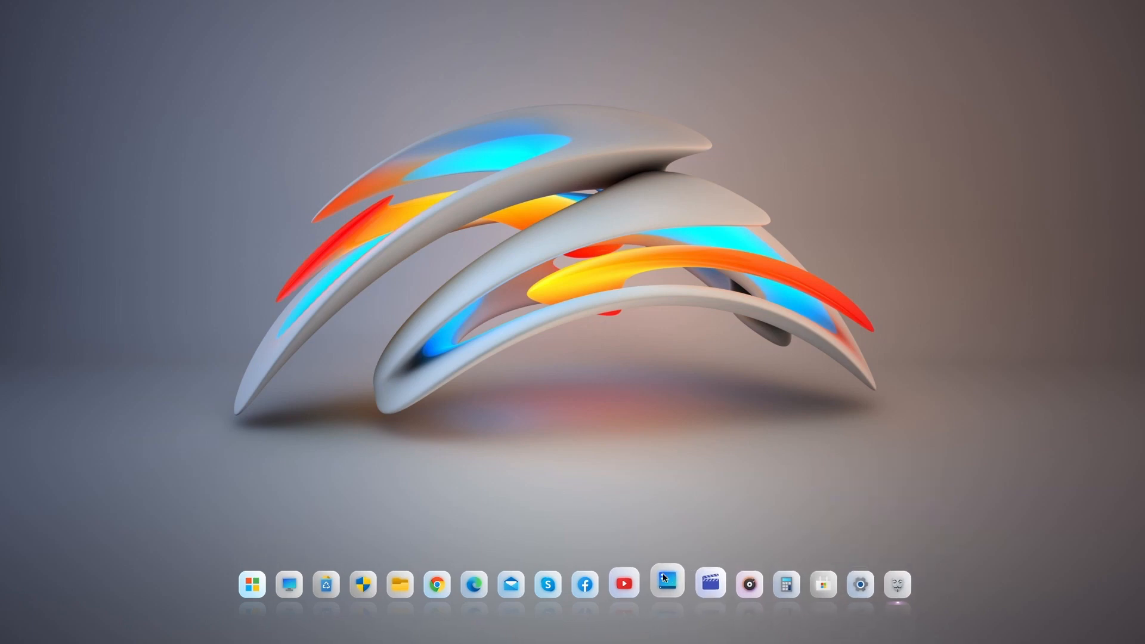
# Step: Preview the customized desktop by viewing the This PC window and the Start menu, closing each one
pyautogui.click(297, 590)
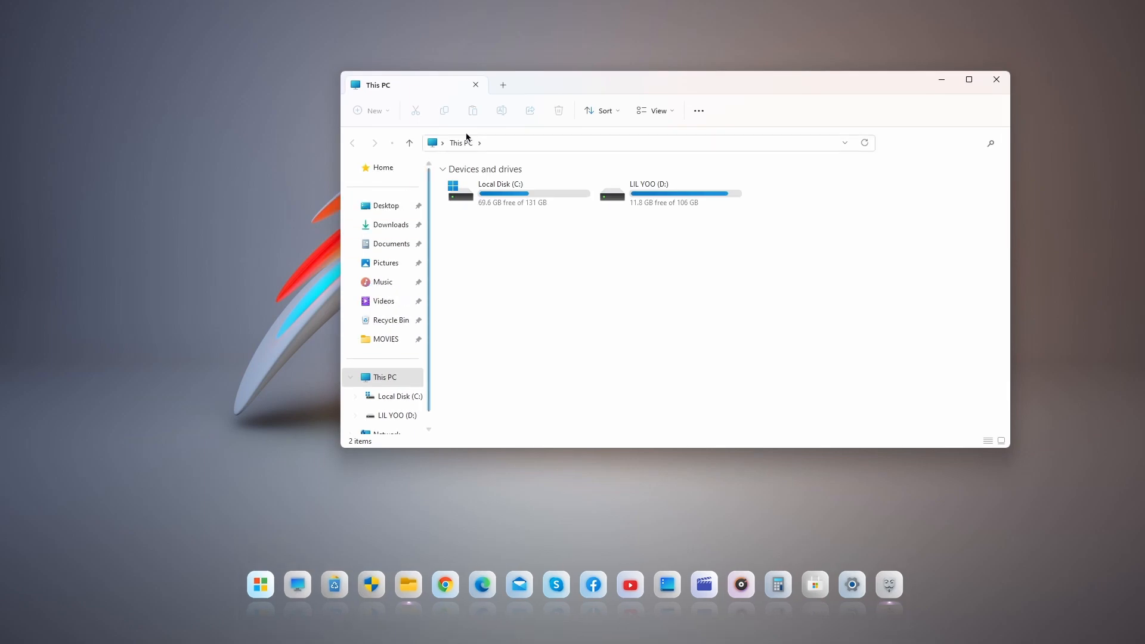
pyautogui.click(996, 81)
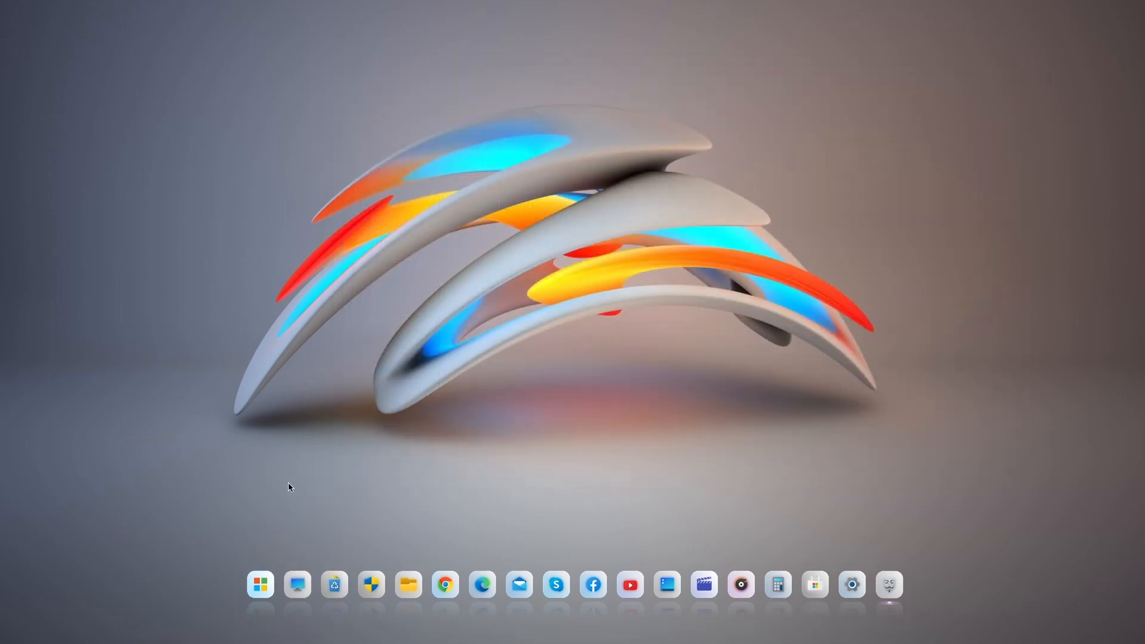
pyautogui.click(262, 583)
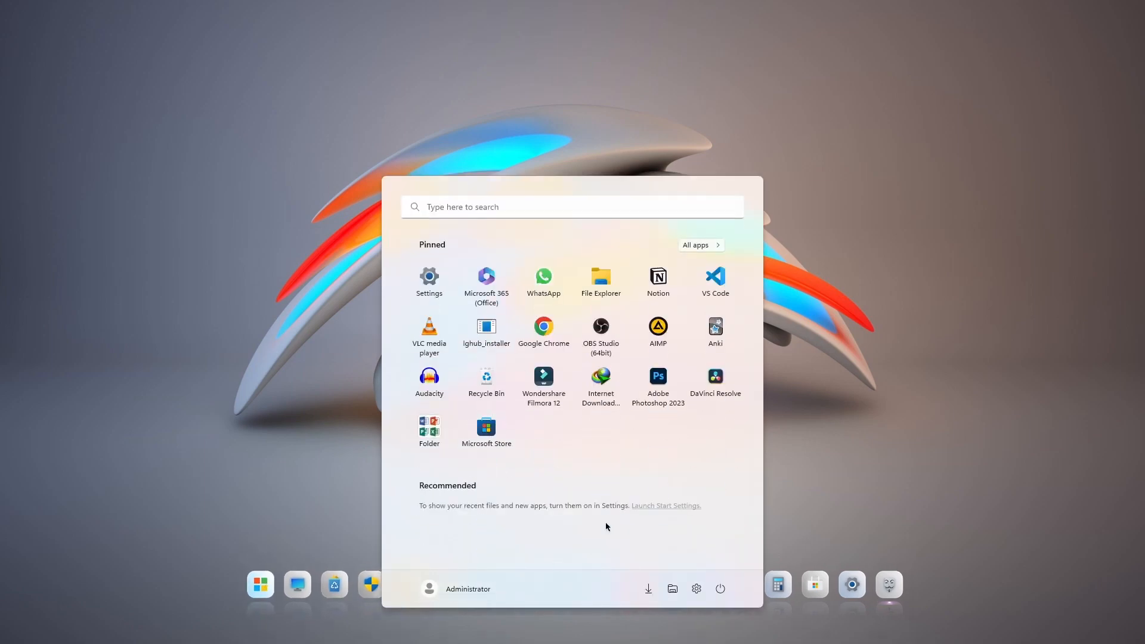
pyautogui.click(847, 367)
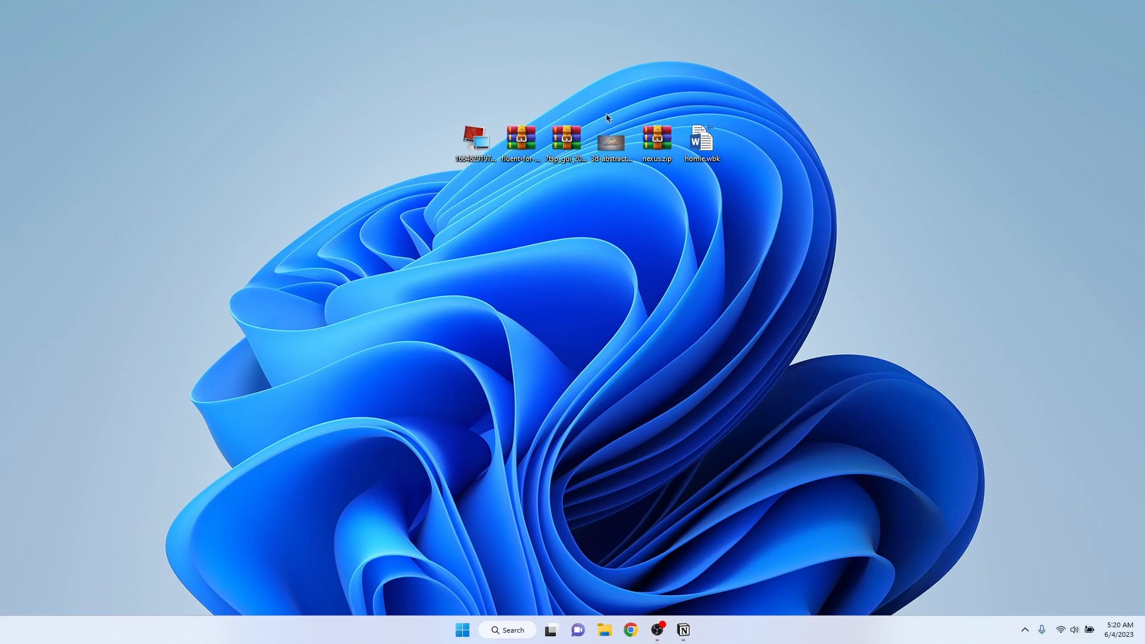
# Step: Launch the UltraUXThemePatcher 4.4.0 installer, accept its license agreement and proceed to the system information page
pyautogui.doubleClick(471, 140)
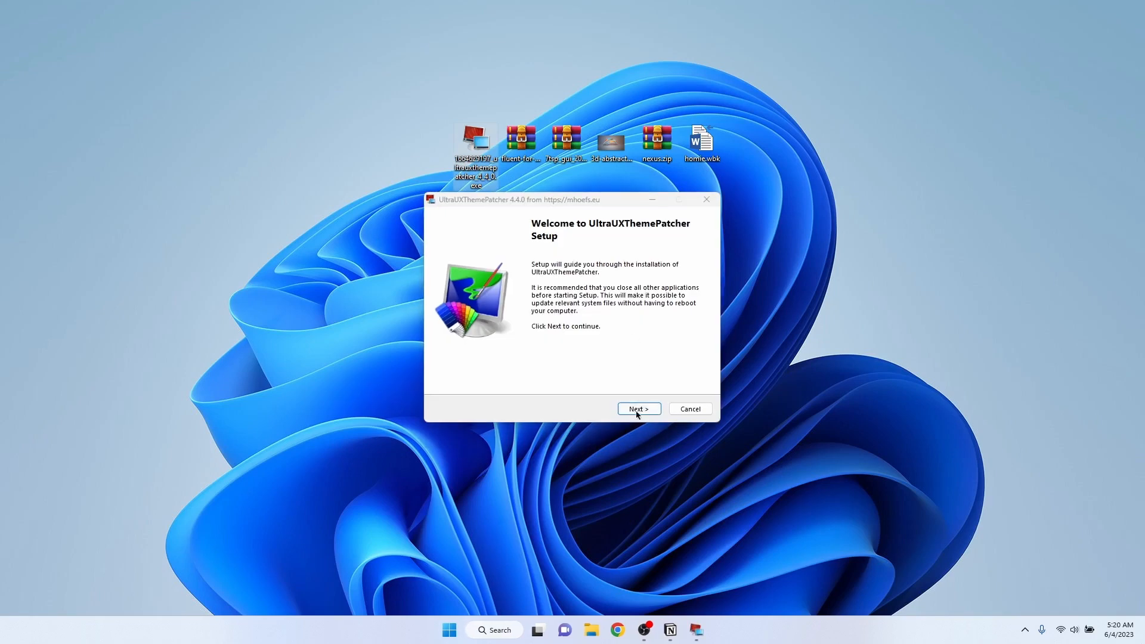
pyautogui.click(637, 410)
pyautogui.click(442, 381)
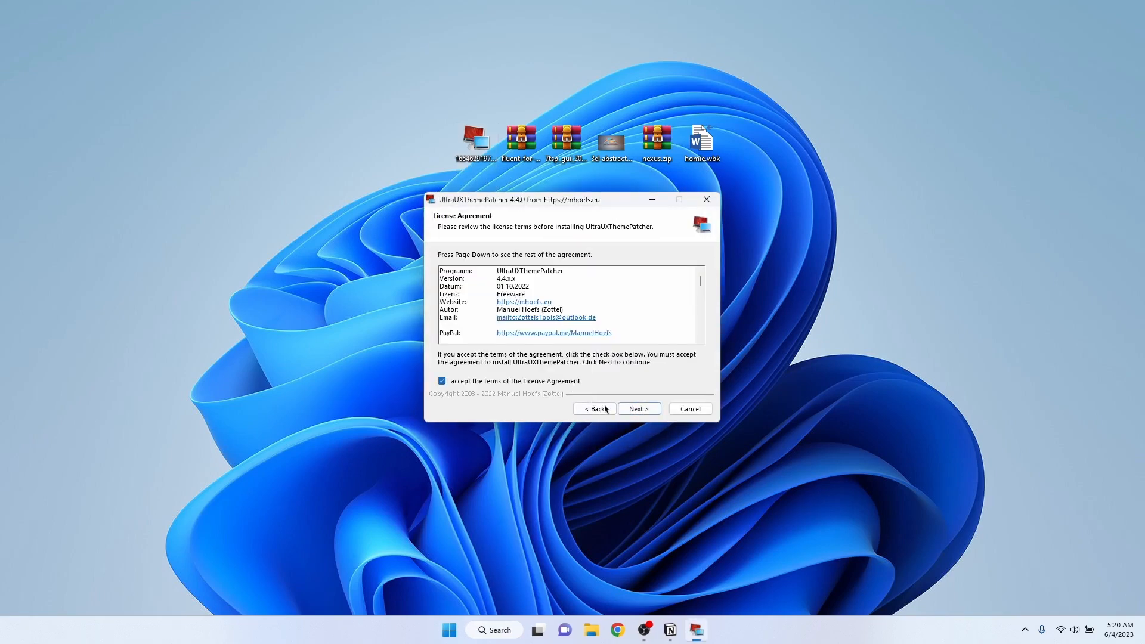
pyautogui.click(652, 413)
pyautogui.click(651, 410)
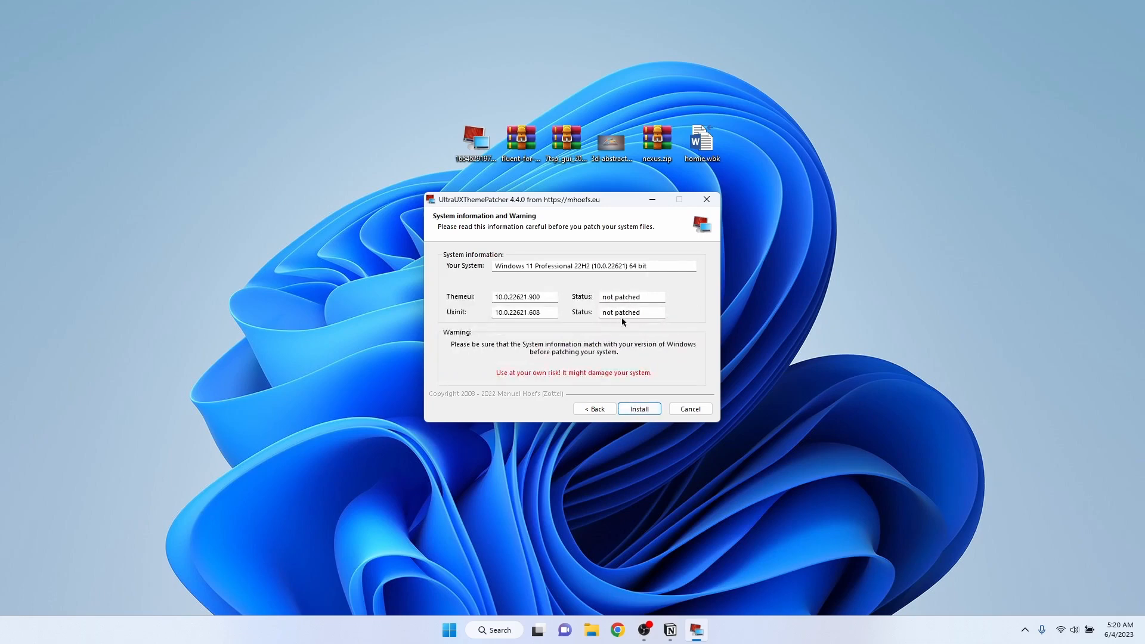
# Step: Install UltraUXThemePatcher and finish its setup with an immediate reboot
pyautogui.click(640, 410)
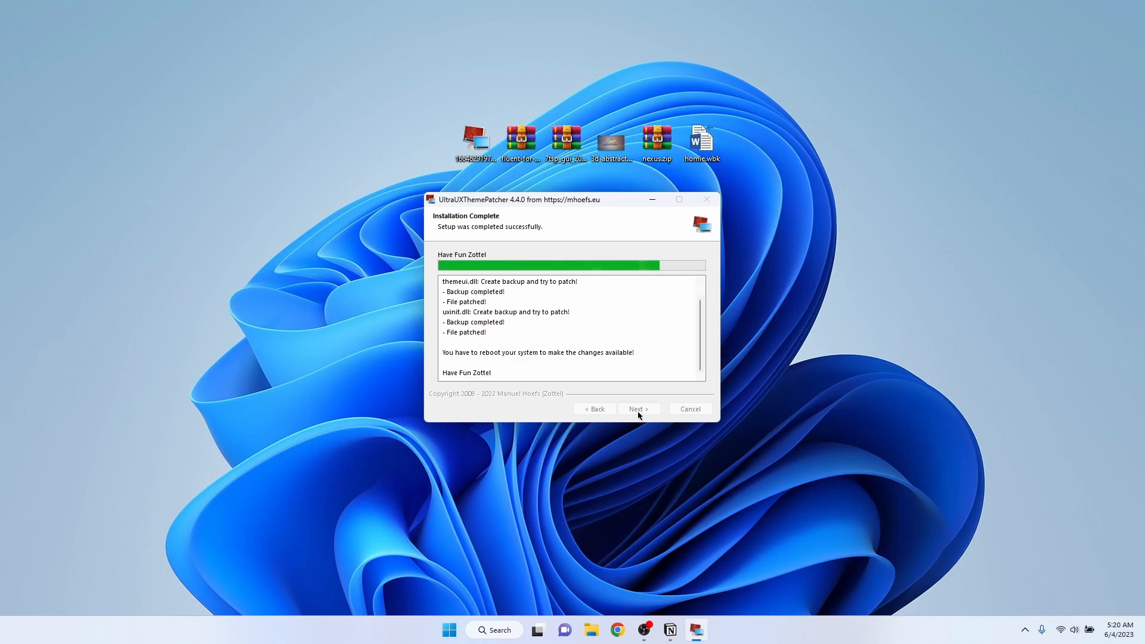
pyautogui.click(638, 411)
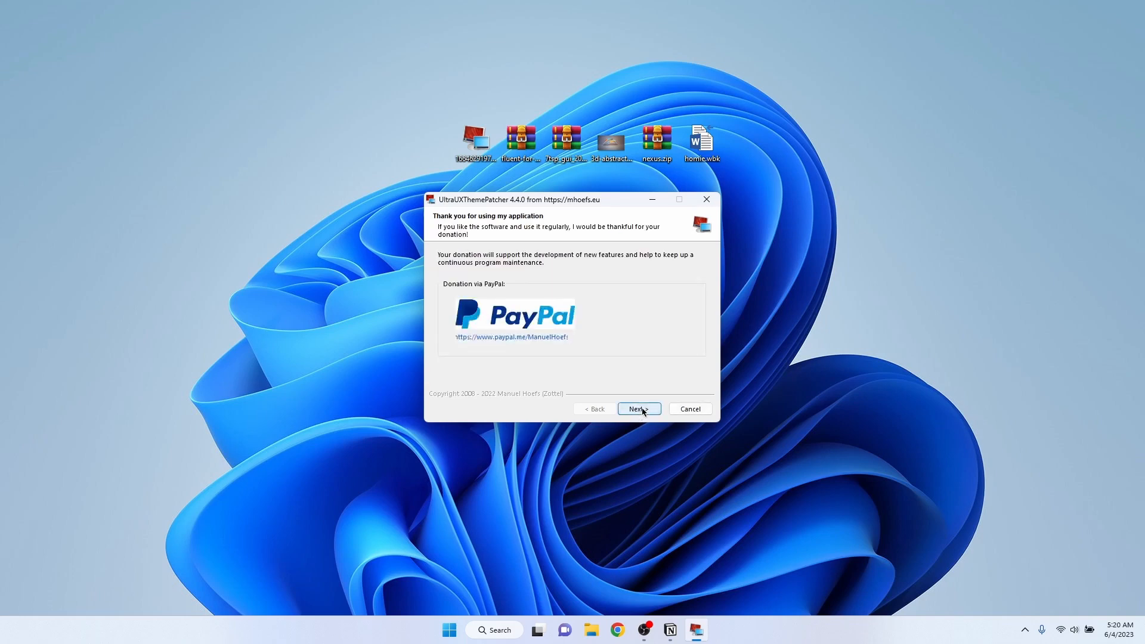
pyautogui.click(639, 410)
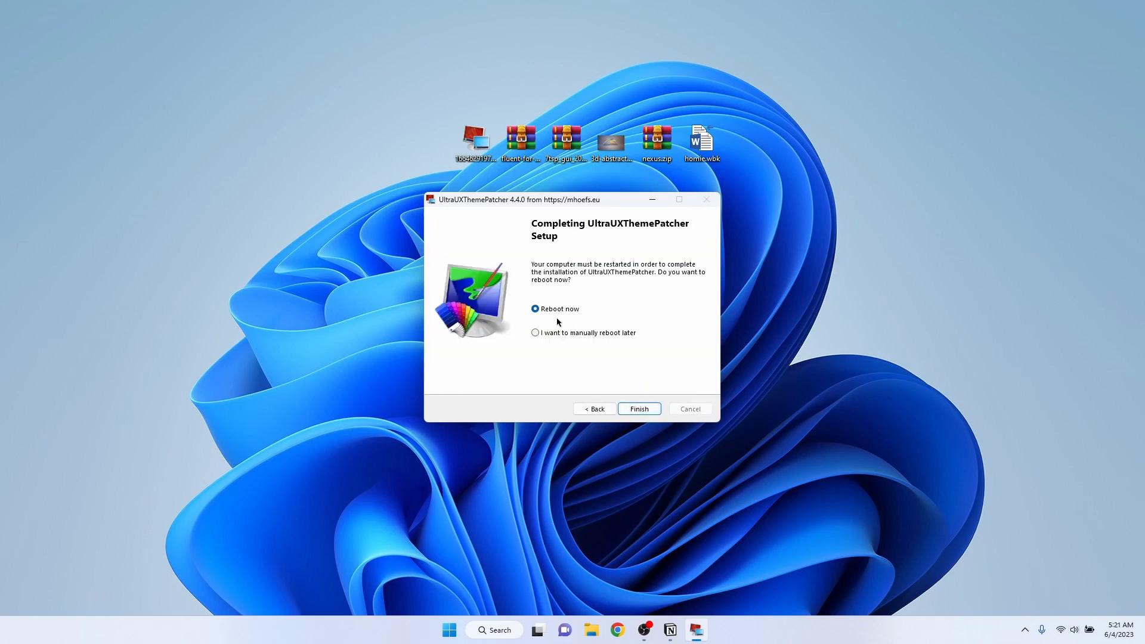
pyautogui.click(639, 409)
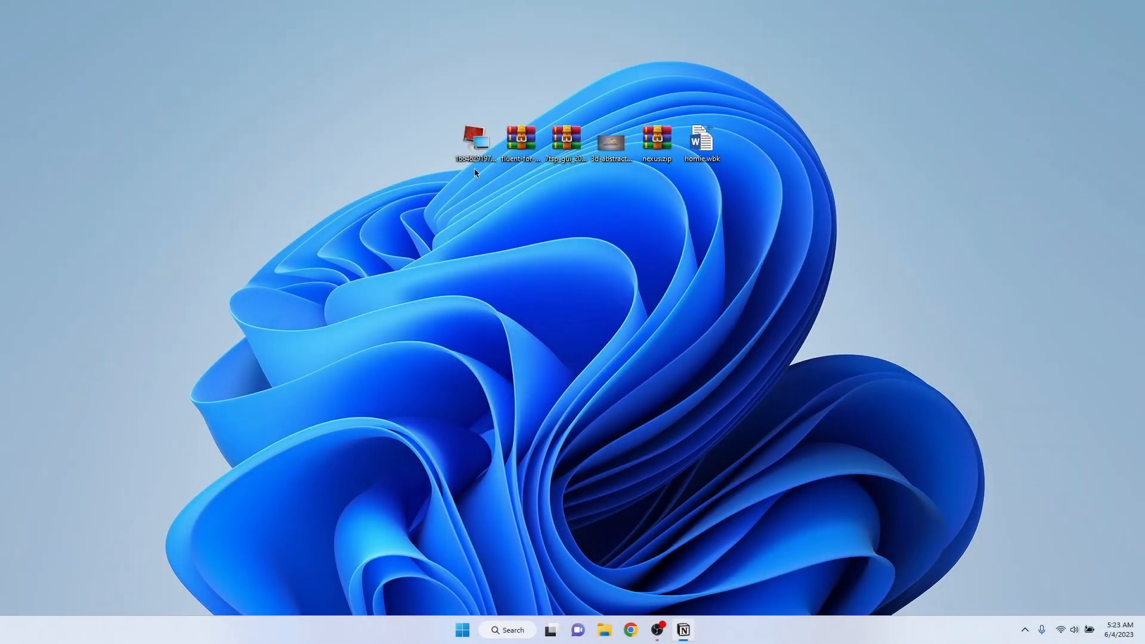
# Step: Set fluent-for-windows.zip apart from the other desktop files and extract it with WinRAR into a fluent-for-windows folder
pyautogui.click(516, 149)
pyautogui.moveTo(518, 149); pyautogui.dragTo(521, 195)
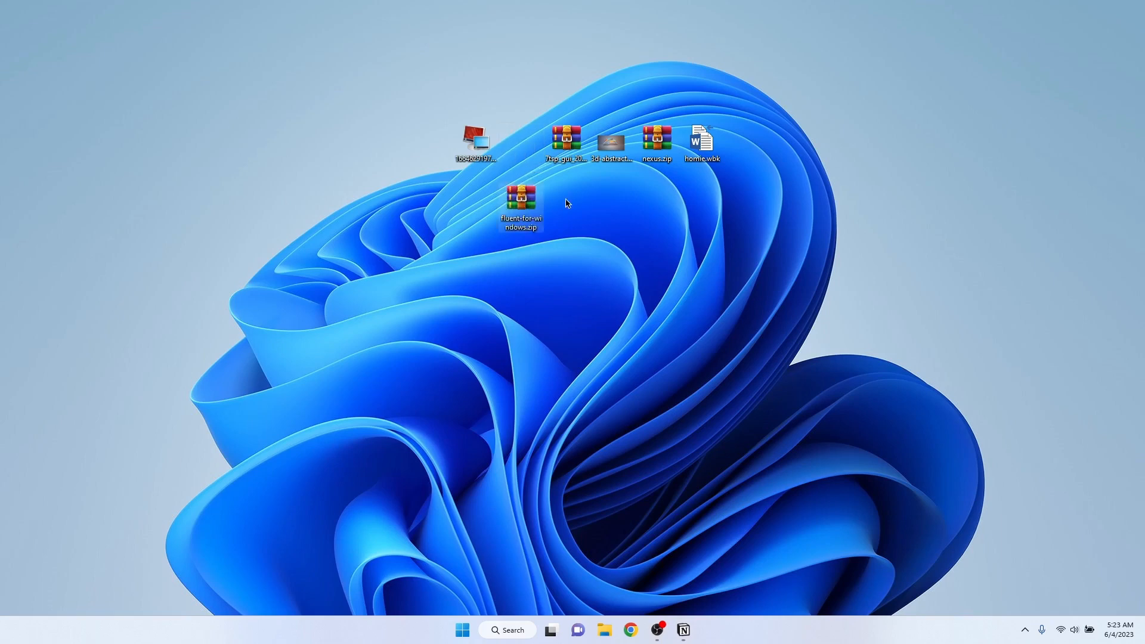
pyautogui.rightClick(527, 199)
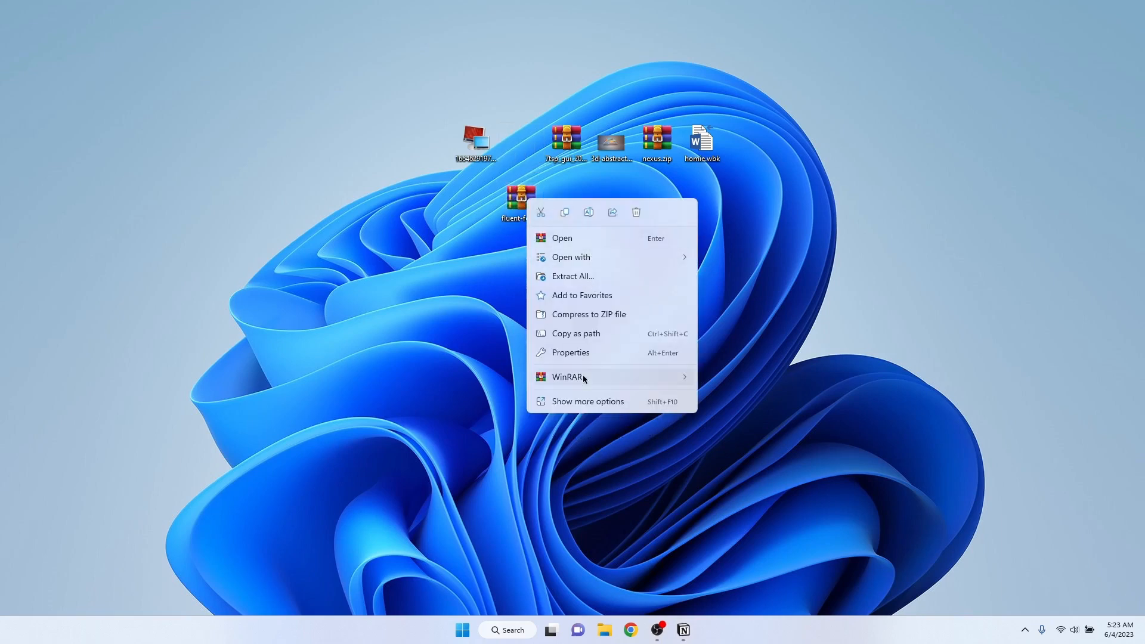
pyautogui.moveTo(583, 376)
pyautogui.click(776, 417)
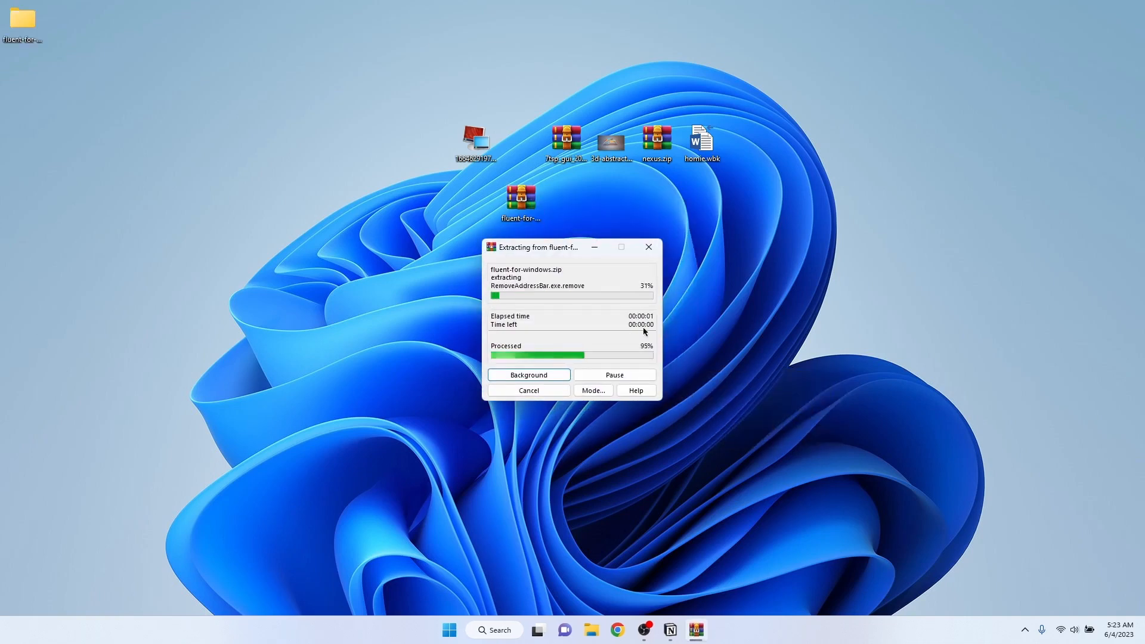
# Step: Copy all the theme folders and .theme files from the Windows Themes subfolder of the extracted fluent-for-windows folder
pyautogui.click(18, 31)
pyautogui.doubleClick(15, 24)
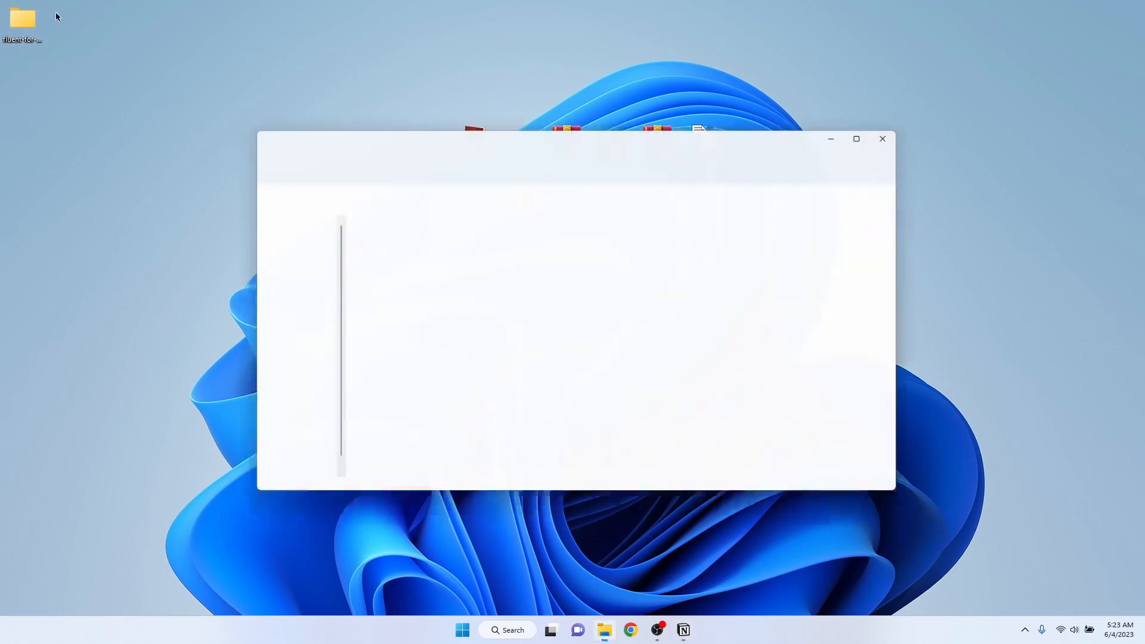
pyautogui.doubleClick(378, 241)
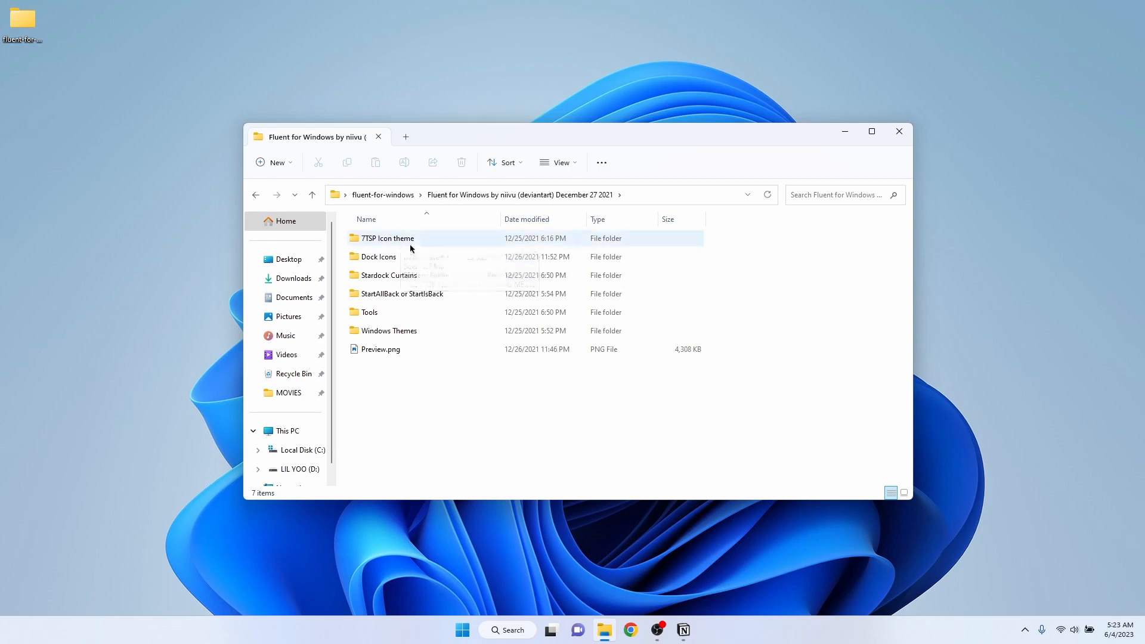
pyautogui.doubleClick(424, 330)
pyautogui.moveTo(422, 389); pyautogui.dragTo(416, 143)
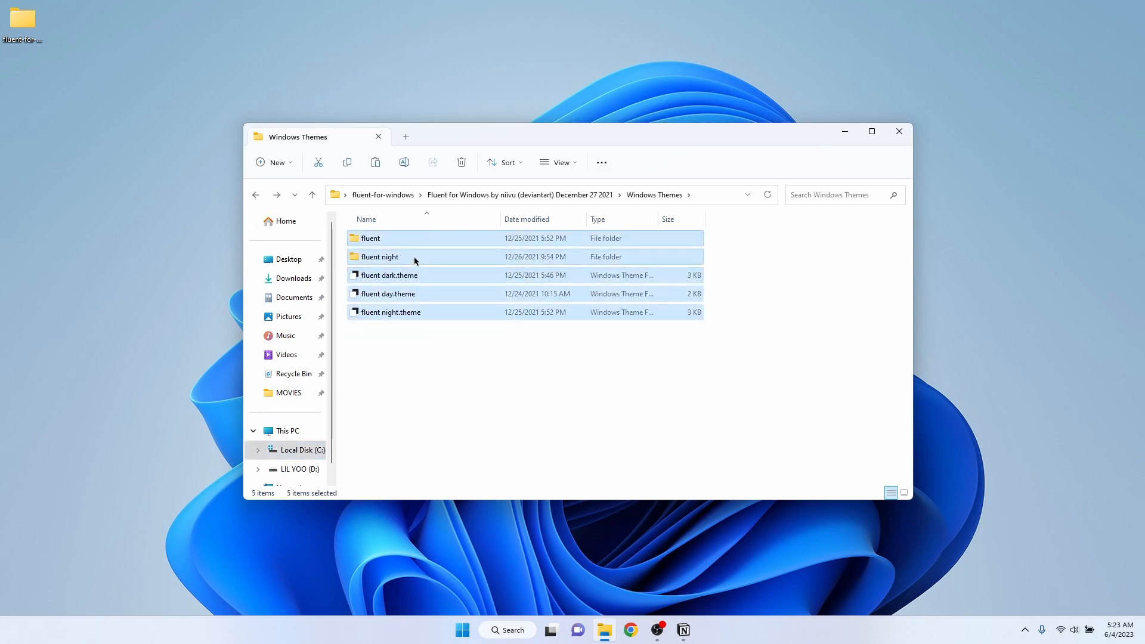
pyautogui.rightClick(415, 260)
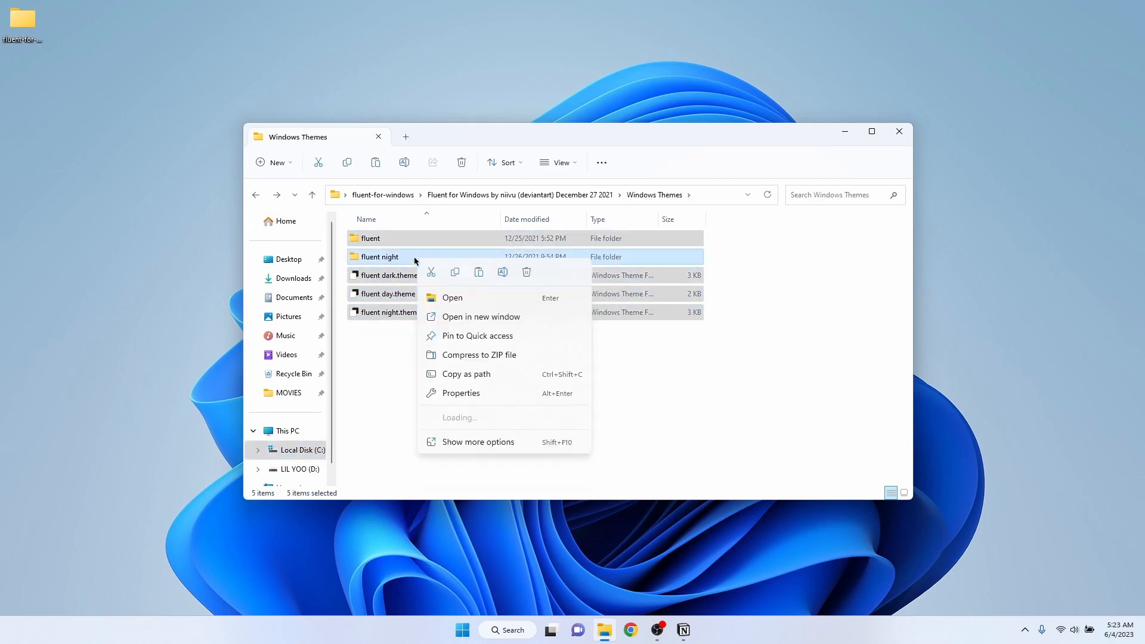
pyautogui.click(454, 274)
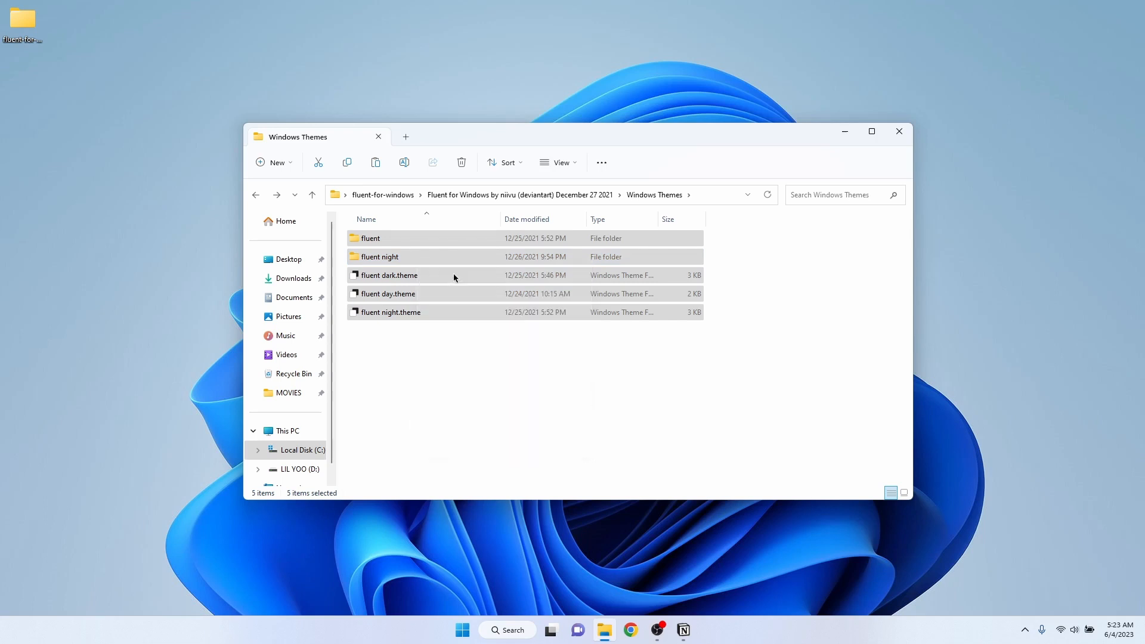
# Step: Paste the copied fluent theme folders and files into C:\Windows\Resources\Themes
pyautogui.click(303, 451)
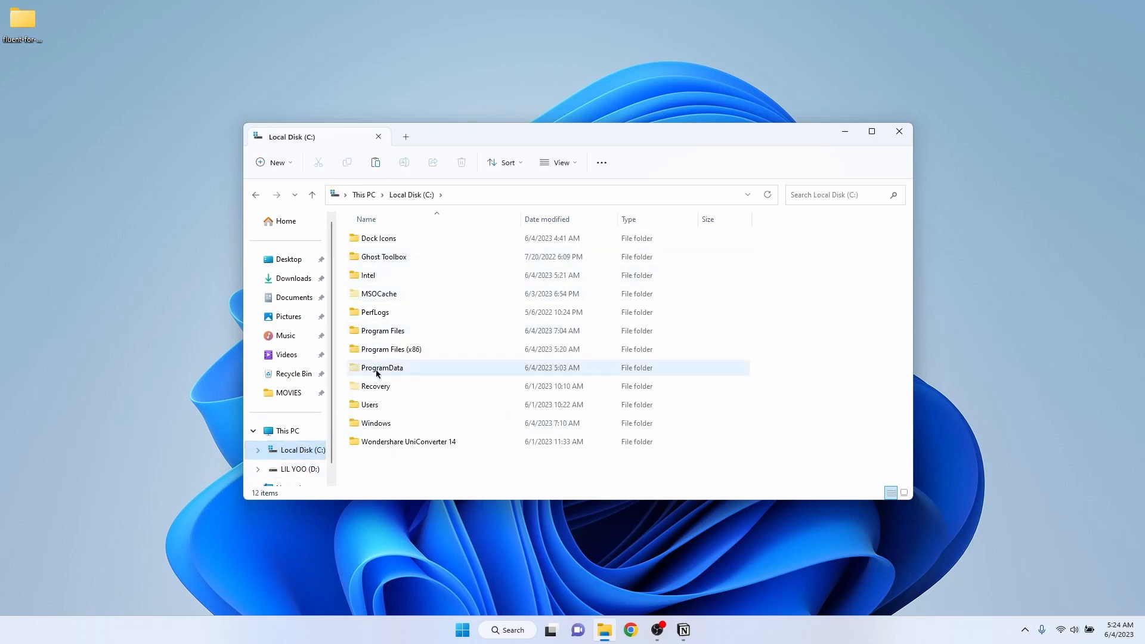
pyautogui.doubleClick(381, 422)
pyautogui.scroll(-6, 441, 325)
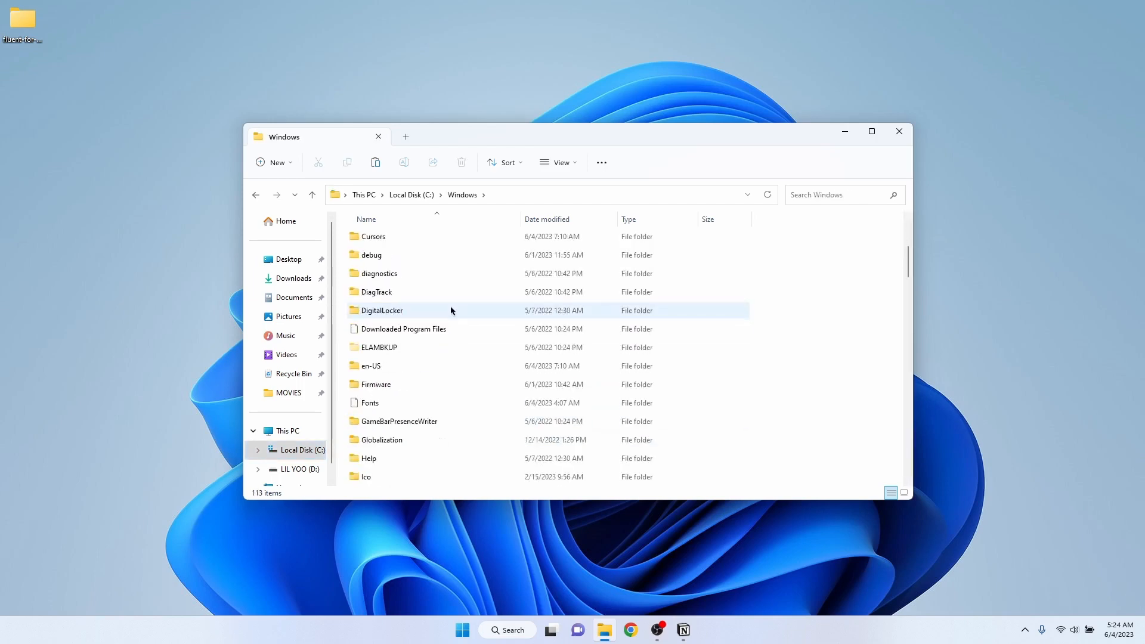
pyautogui.scroll(-8, 450, 310)
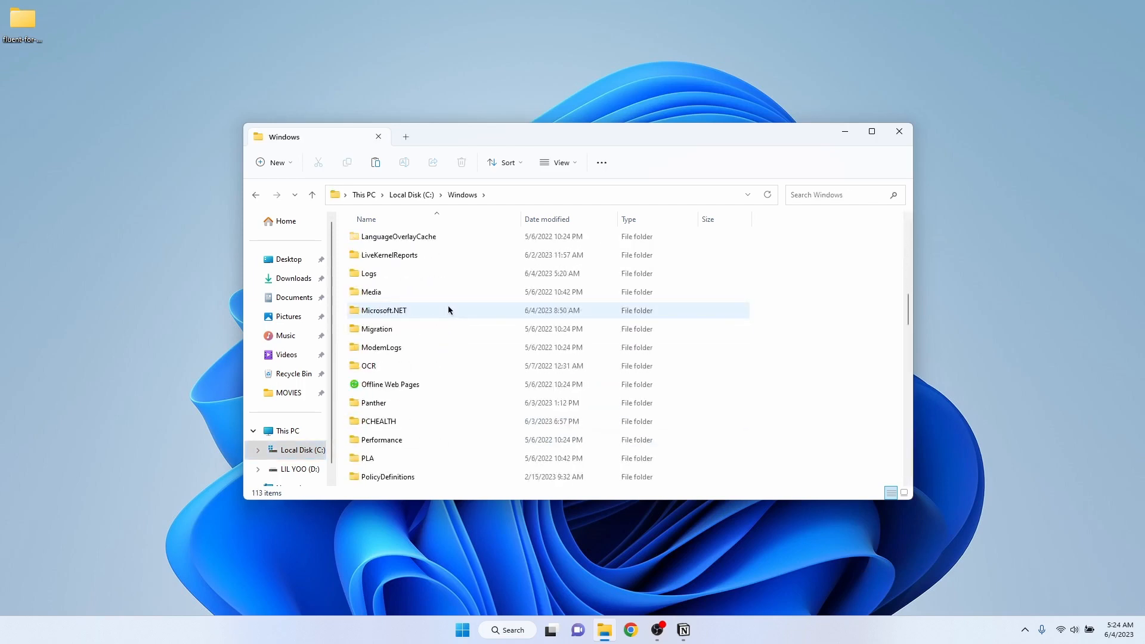
pyautogui.scroll(-2, 434, 355)
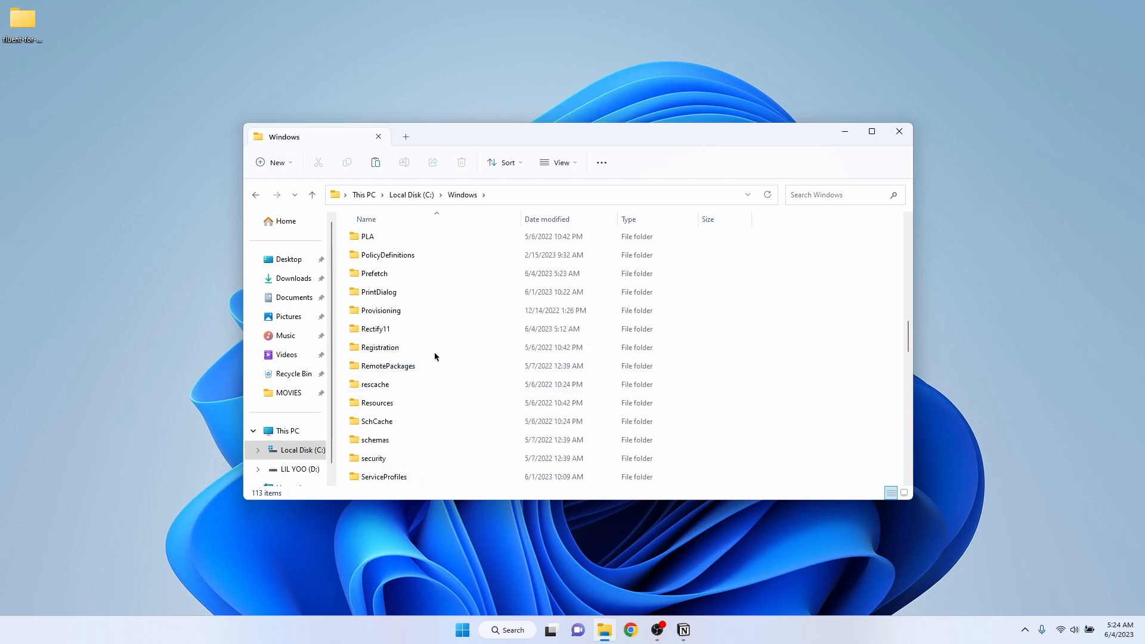
pyautogui.click(376, 404)
pyautogui.doubleClick(394, 406)
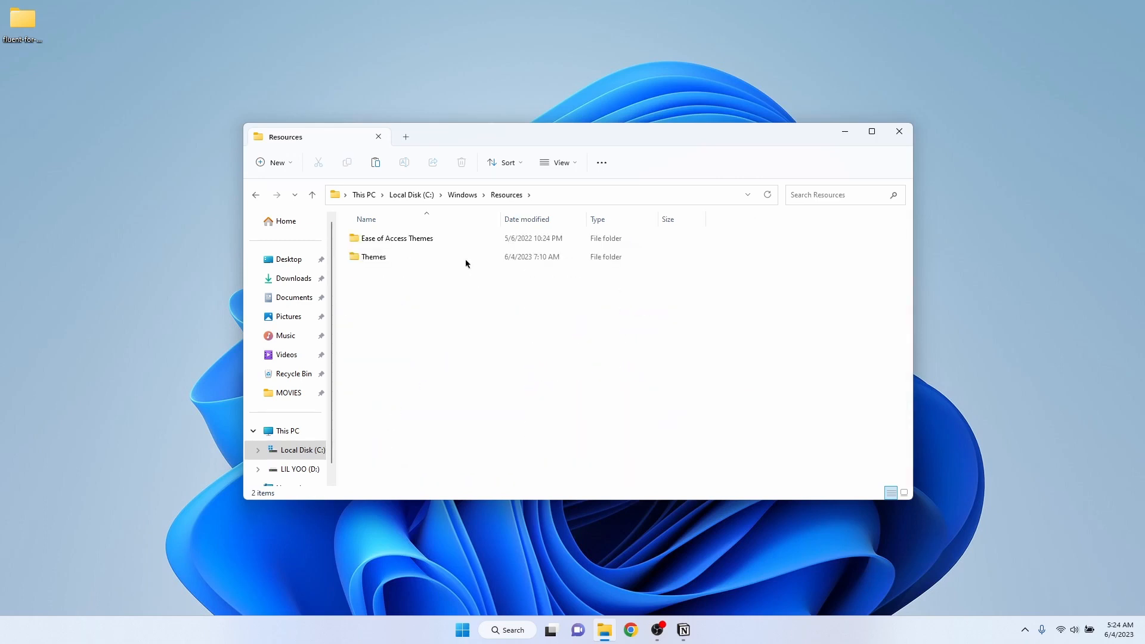
pyautogui.click(417, 256)
pyautogui.doubleClick(417, 256)
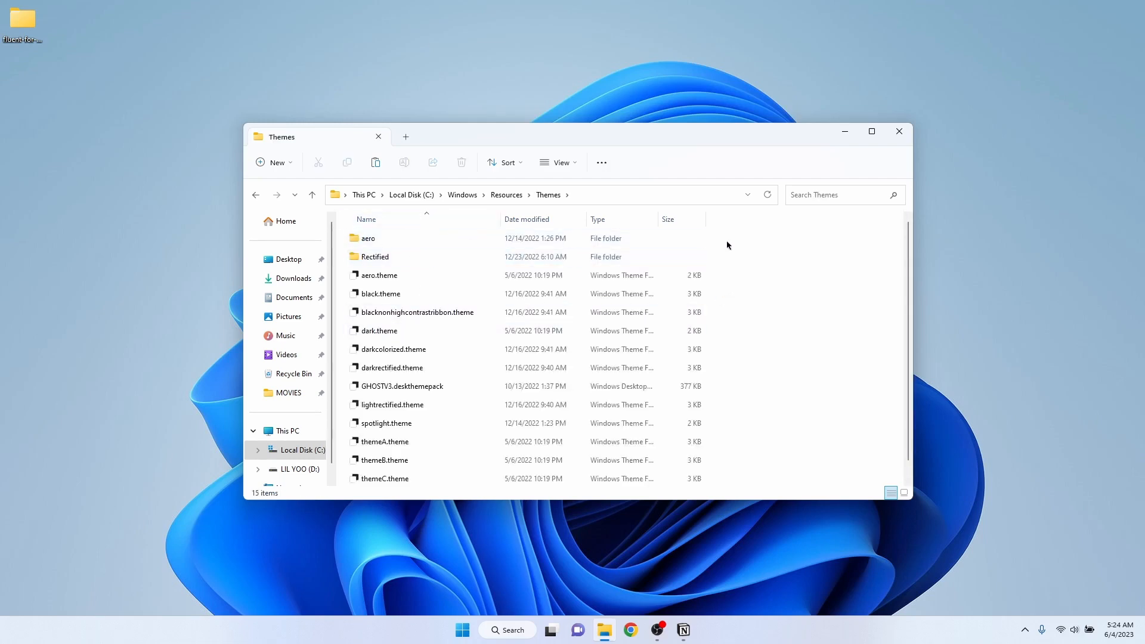
pyautogui.rightClick(824, 284)
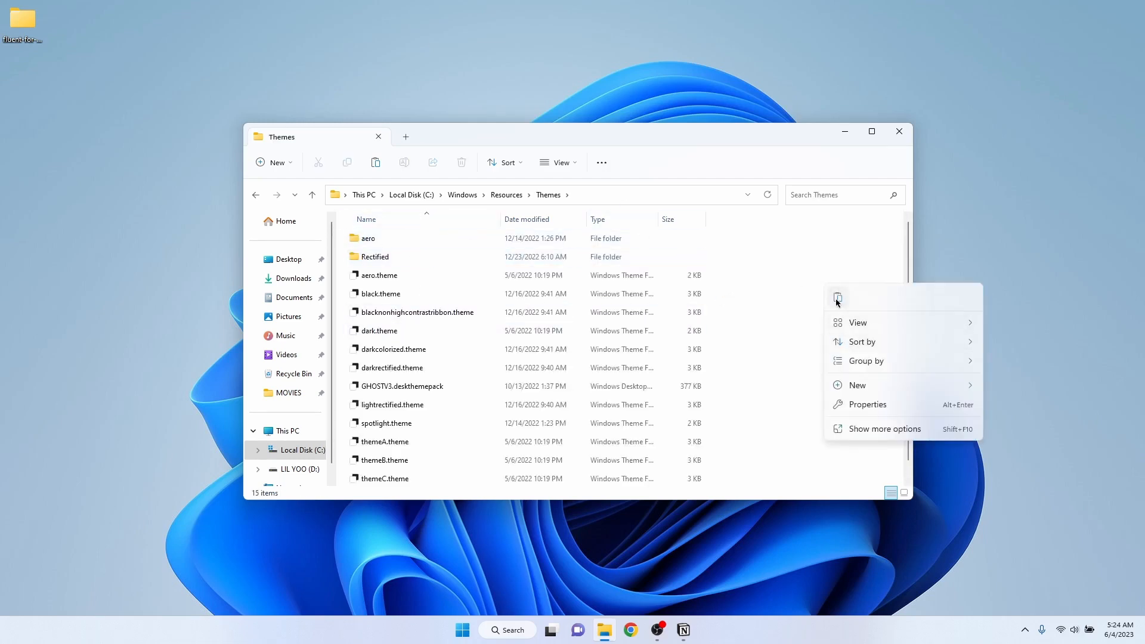
pyautogui.click(837, 298)
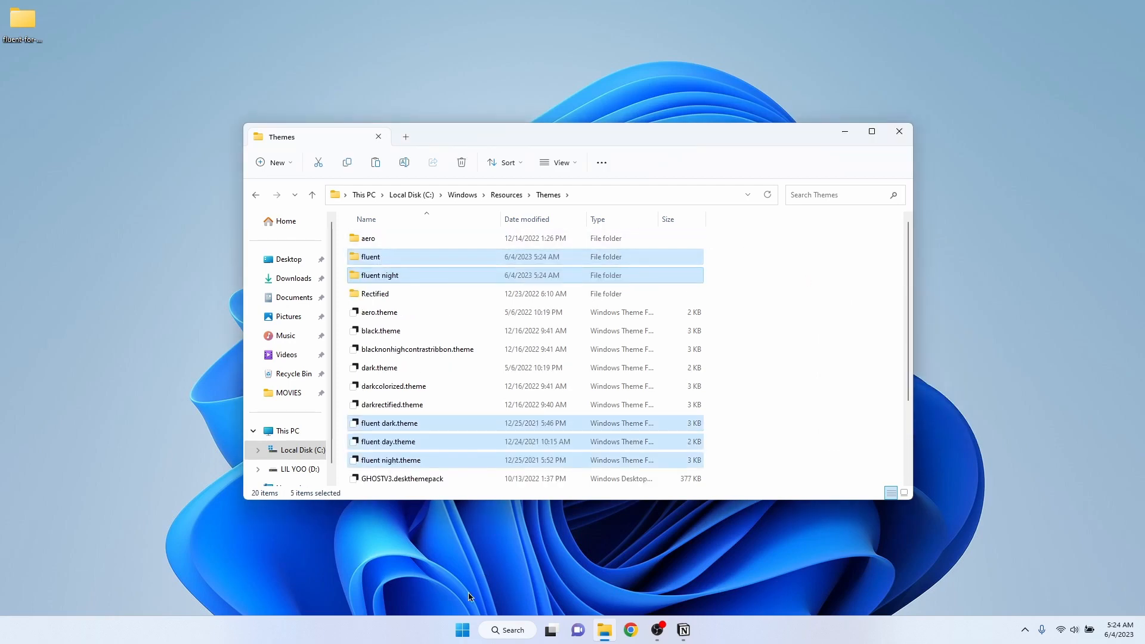
# Step: Open the Themes page of the Personalization settings
pyautogui.click(462, 631)
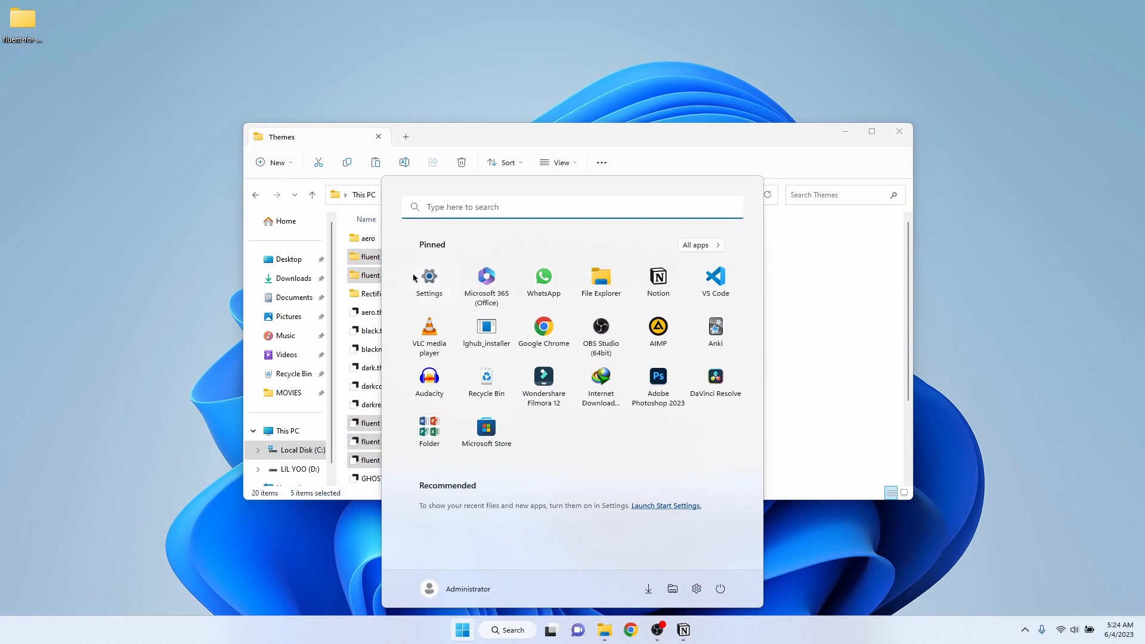
pyautogui.click(414, 277)
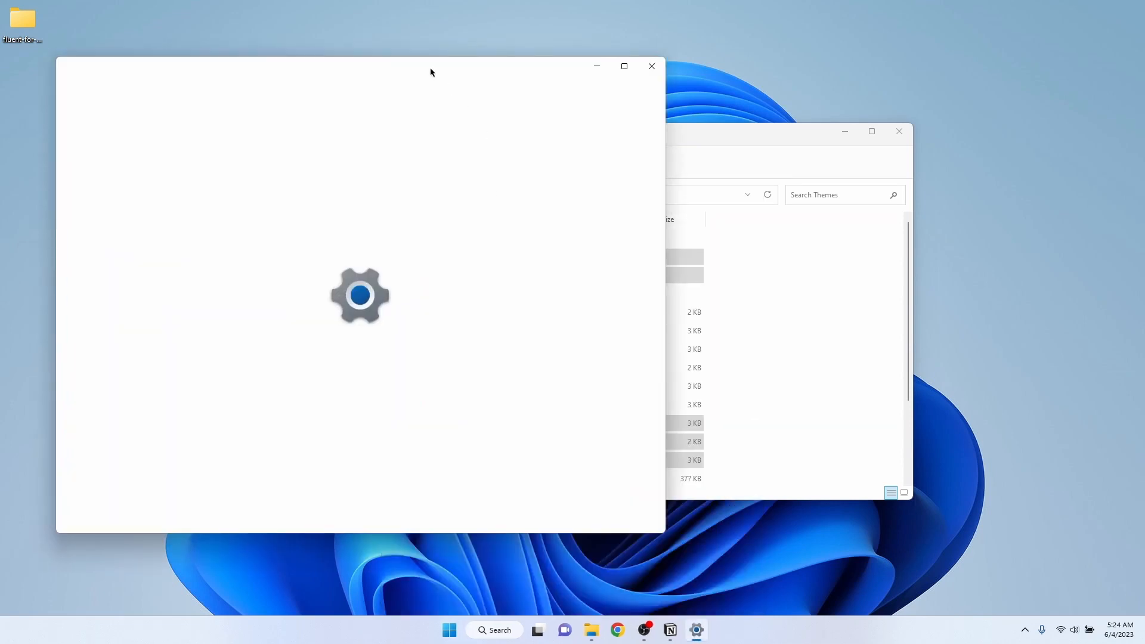
pyautogui.moveTo(431, 72); pyautogui.dragTo(679, 64)
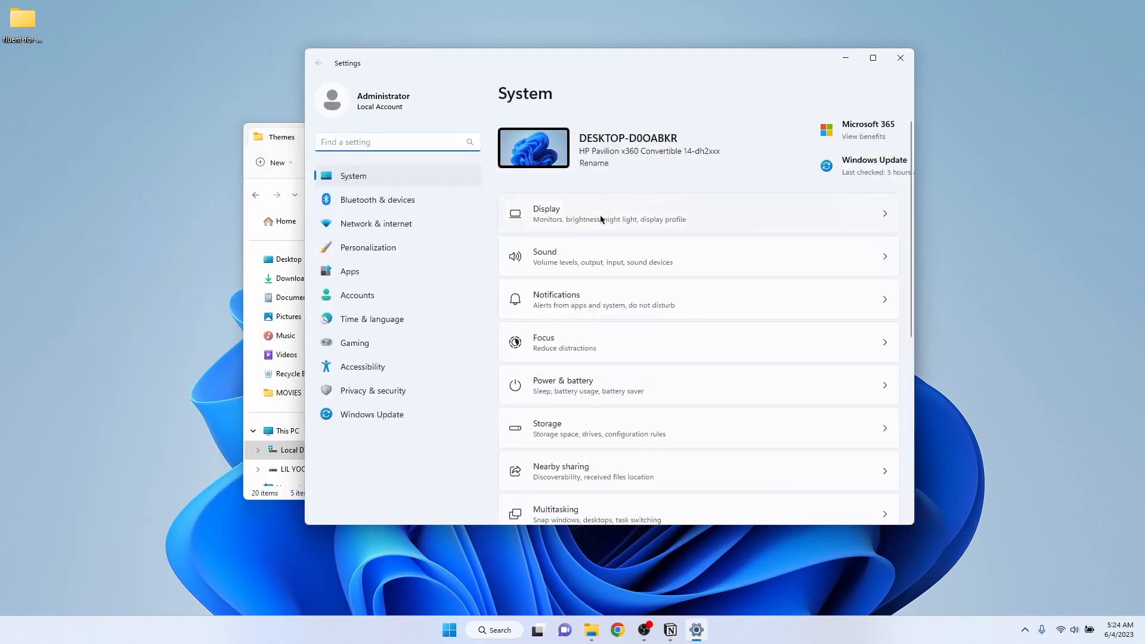
pyautogui.click(369, 248)
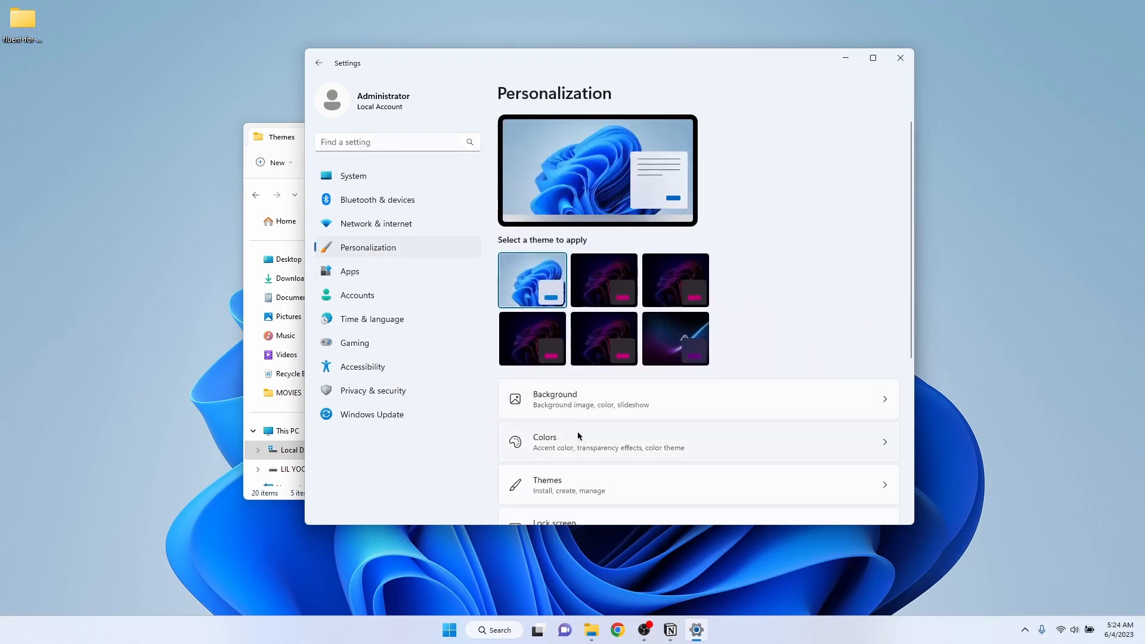
pyautogui.click(576, 485)
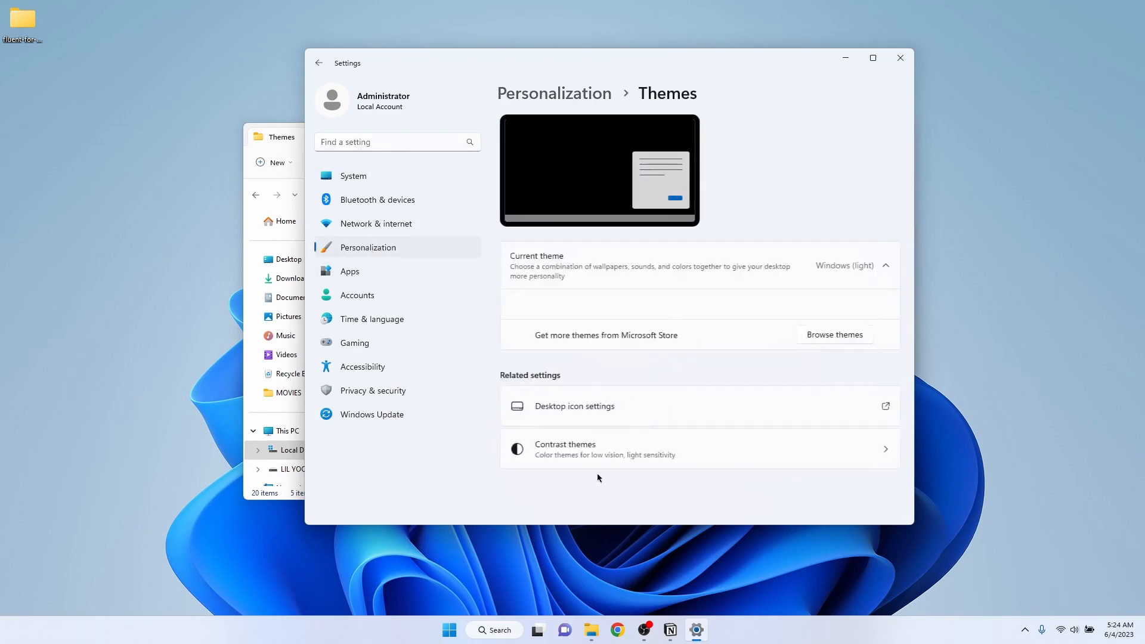
# Step: Apply the dark theme with the blank preview at the end of the gallery's second row, and return to Settings
pyautogui.scroll(-3, 710, 276)
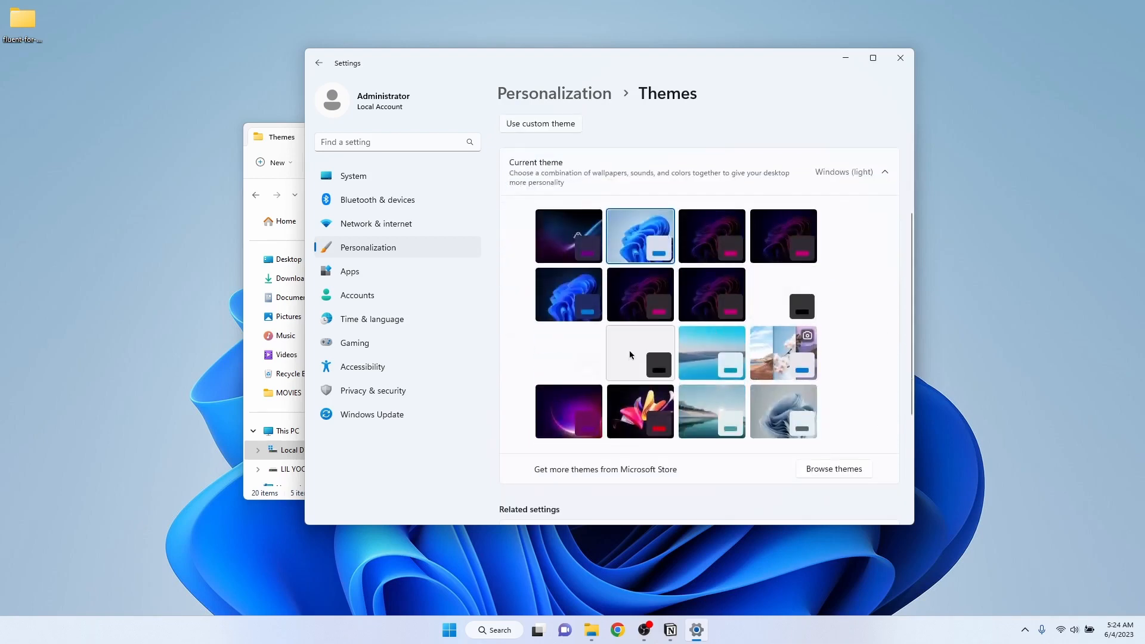
pyautogui.click(763, 294)
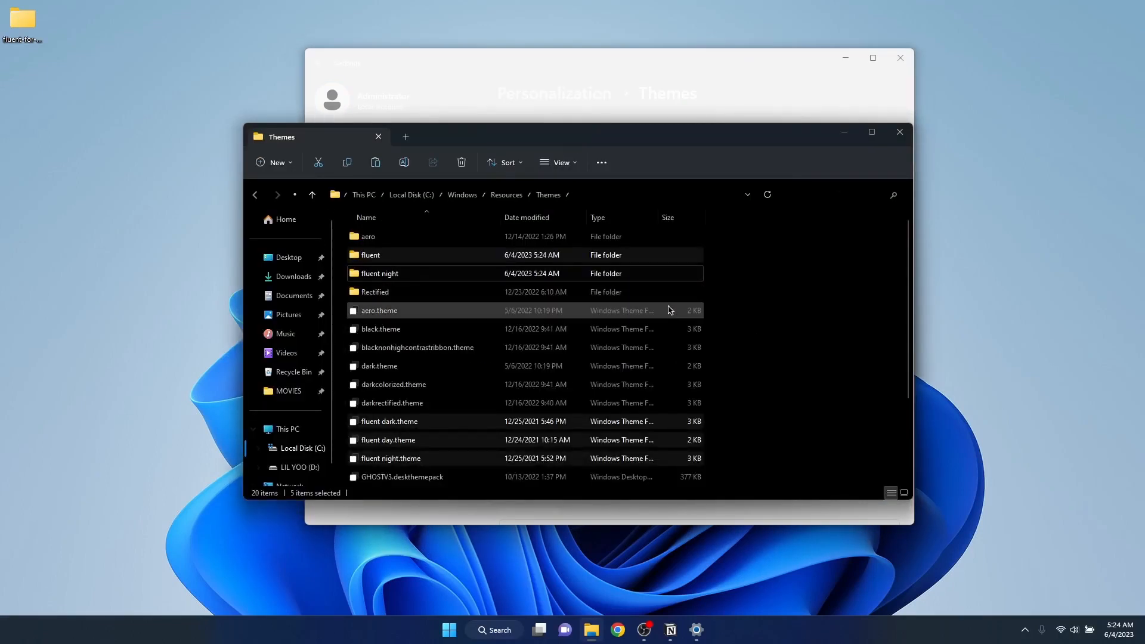
pyautogui.click(682, 51)
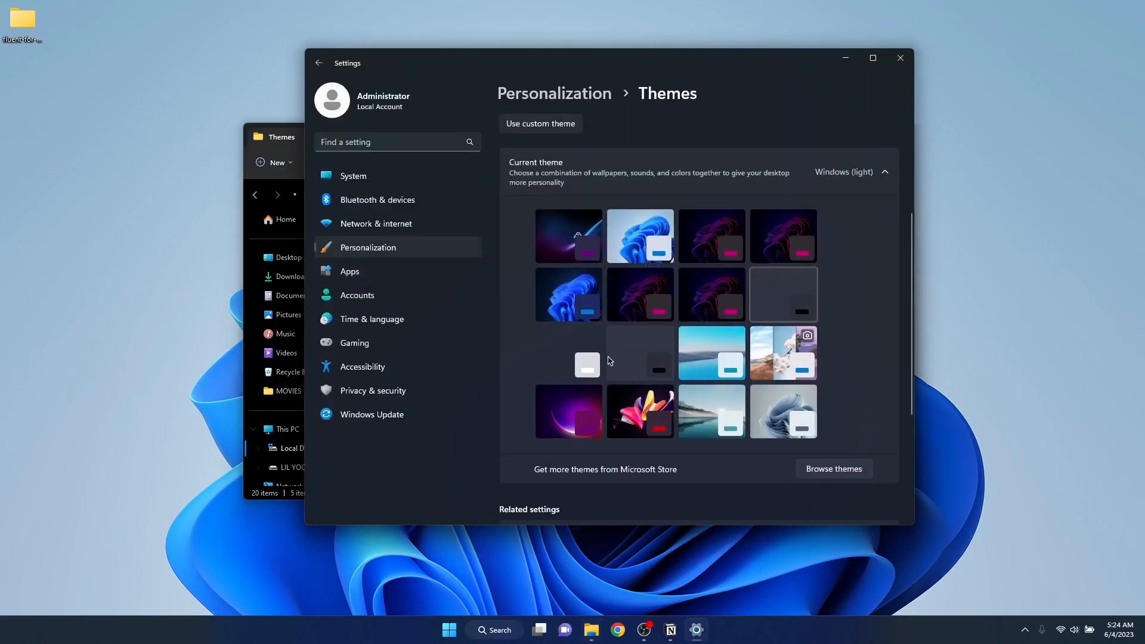
# Step: Apply the fluent day theme from the theme gallery, and close Settings and the Themes folder window
pyautogui.click(593, 359)
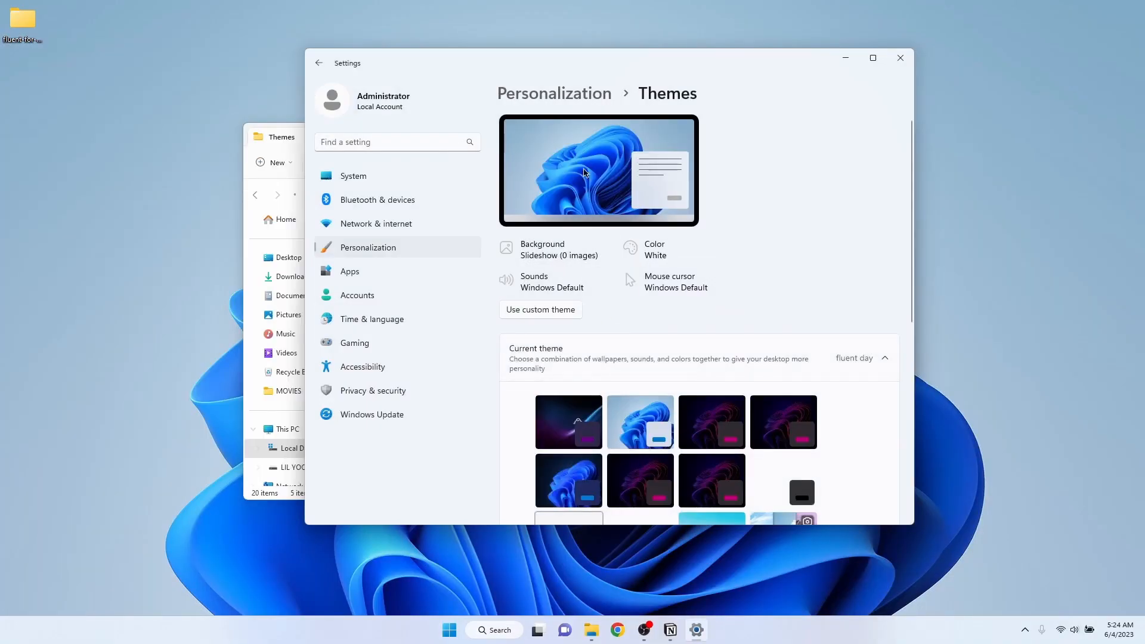
pyautogui.click(900, 57)
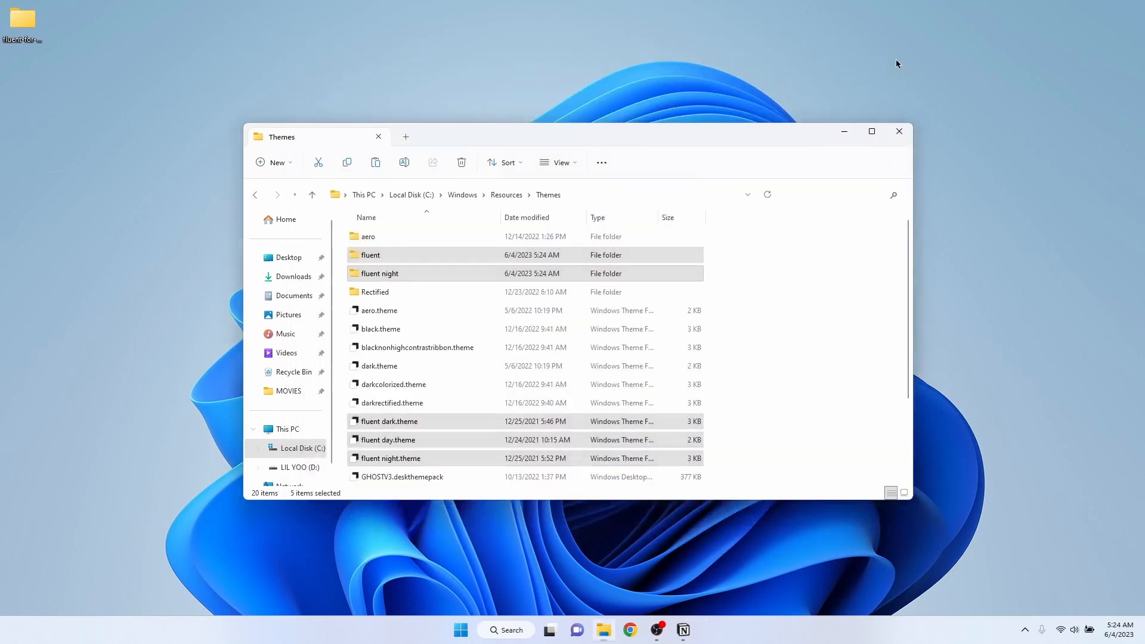
pyautogui.click(898, 131)
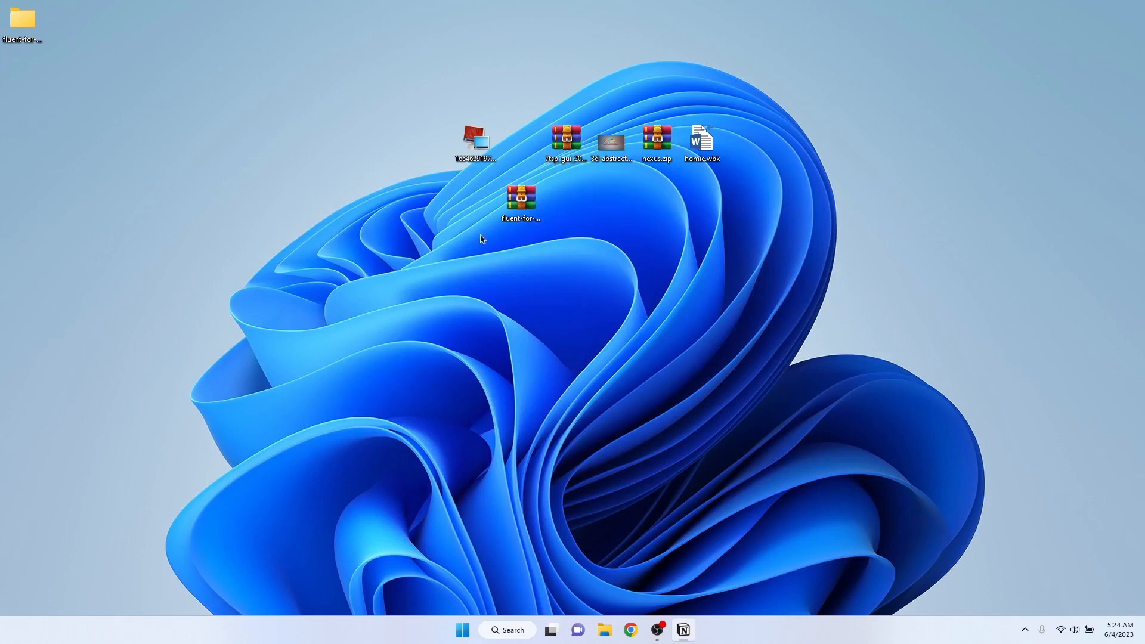
# Step: Extract the 7tsp_gui_2019_edition zip archive on the desktop into its own folder with WinRAR
pyautogui.click(565, 141)
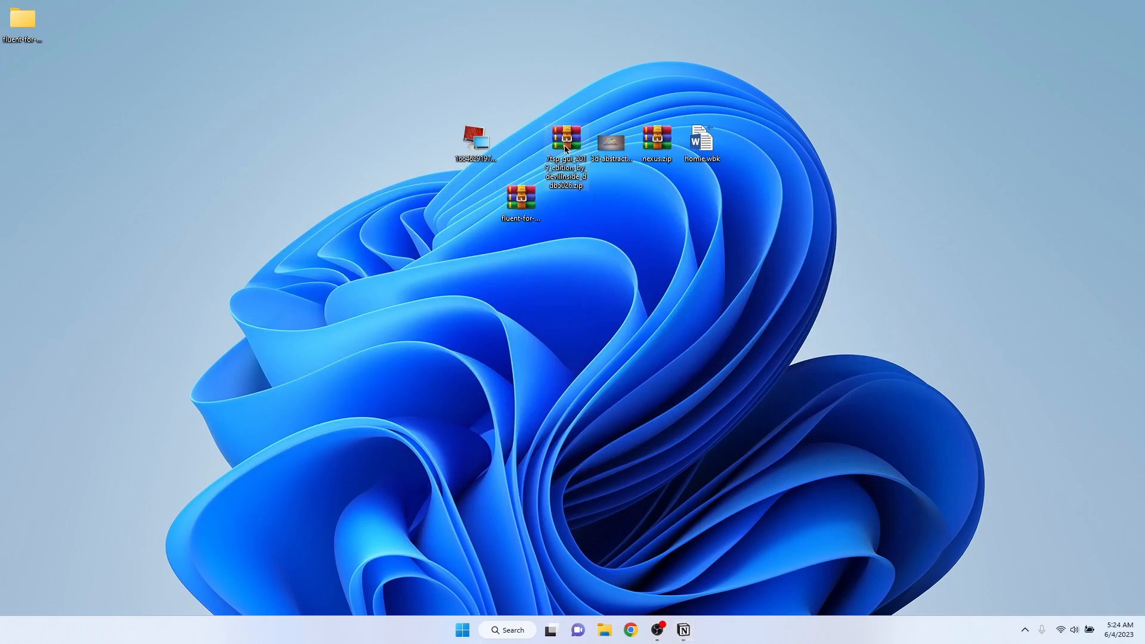
pyautogui.rightClick(564, 145)
pyautogui.moveTo(630, 204)
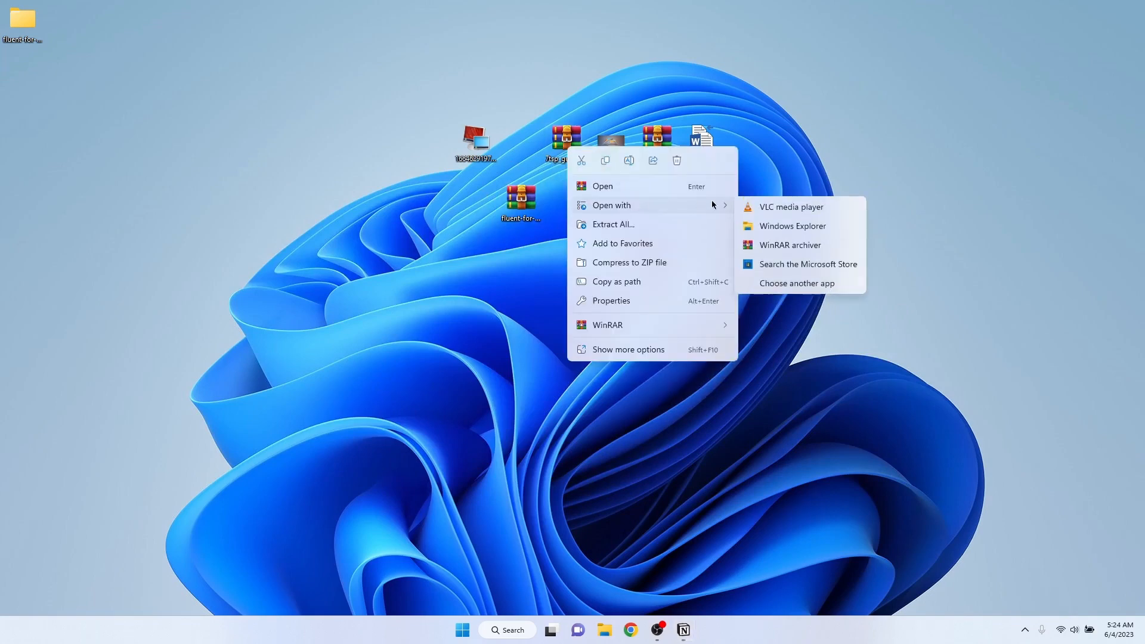
pyautogui.moveTo(654, 326)
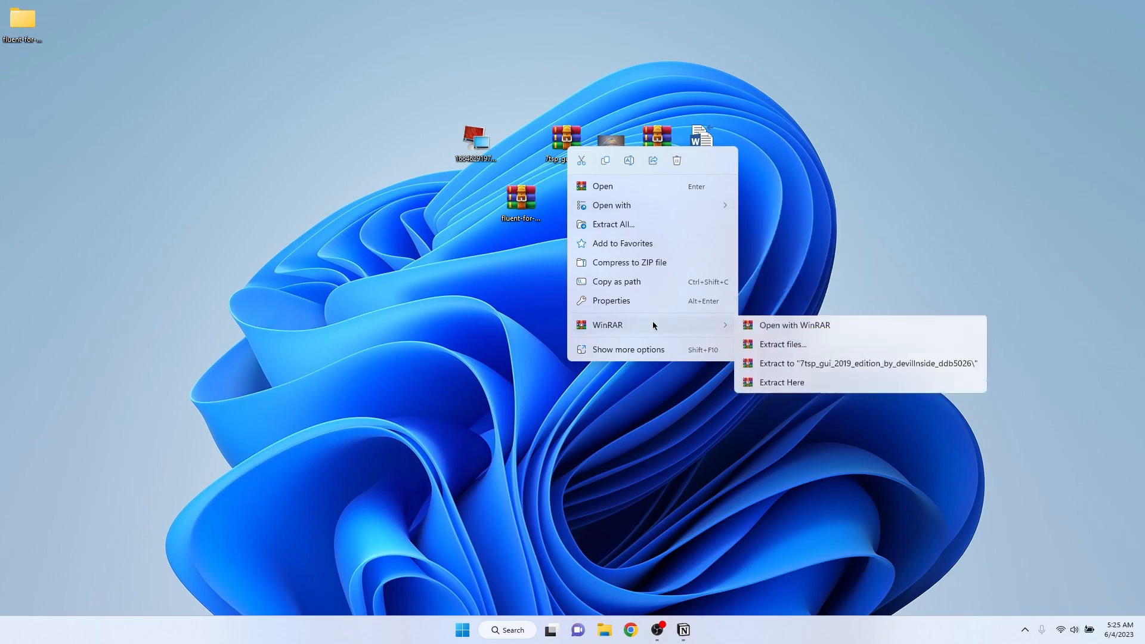
pyautogui.click(778, 365)
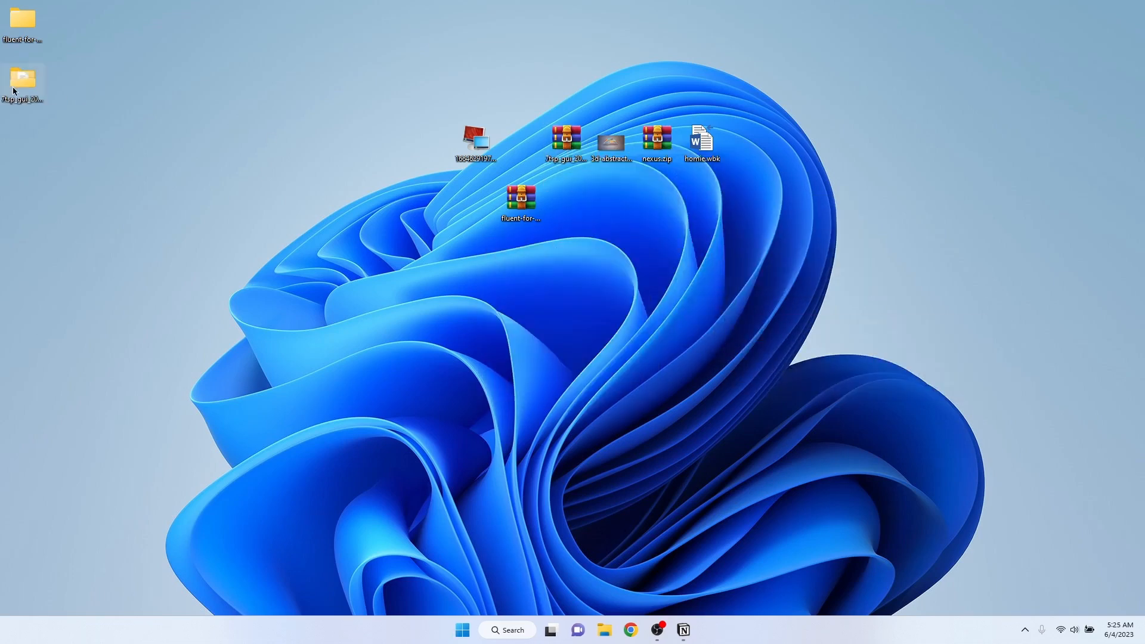
# Step: Open the 7TSP Icon theme folder inside the extracted fluent-for-windows folder on the desktop
pyautogui.doubleClick(22, 33)
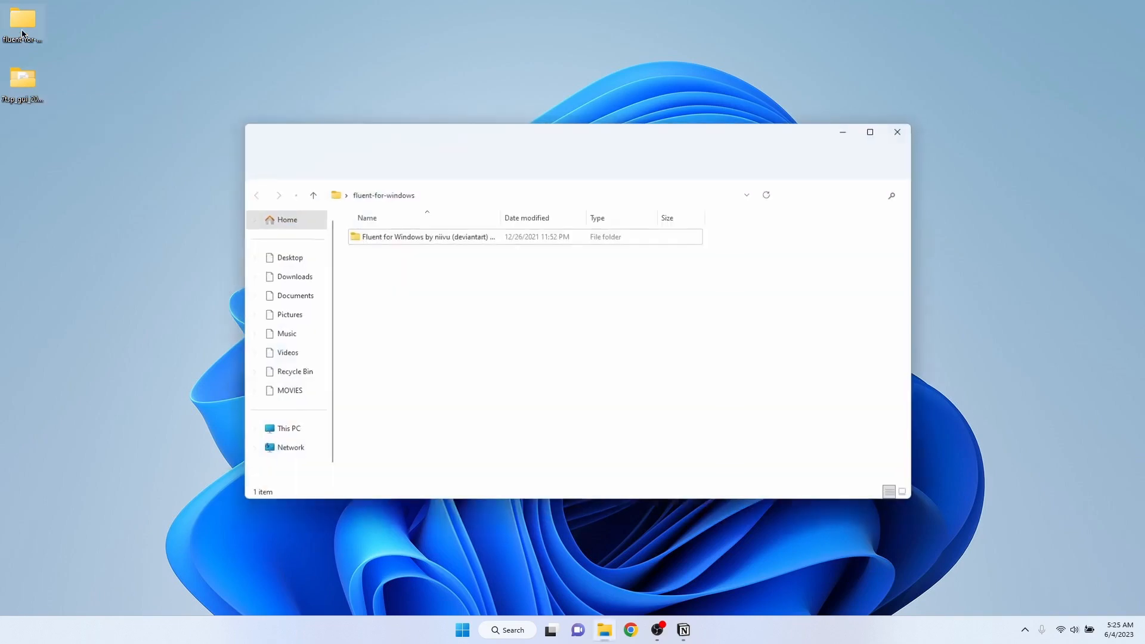
pyautogui.doubleClick(470, 239)
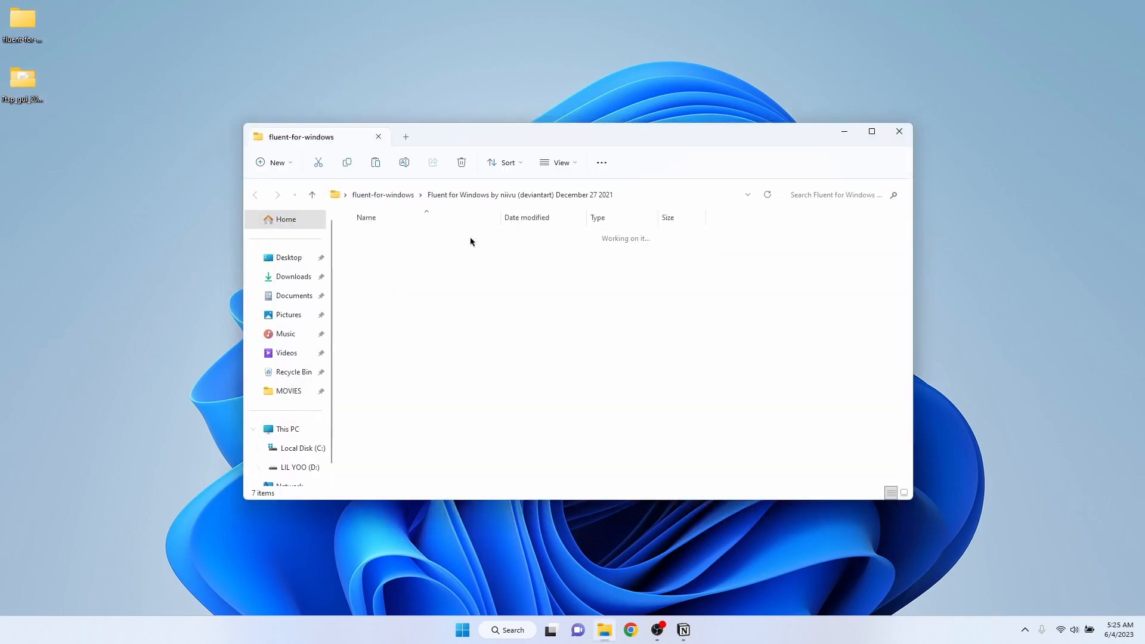
pyautogui.click(388, 237)
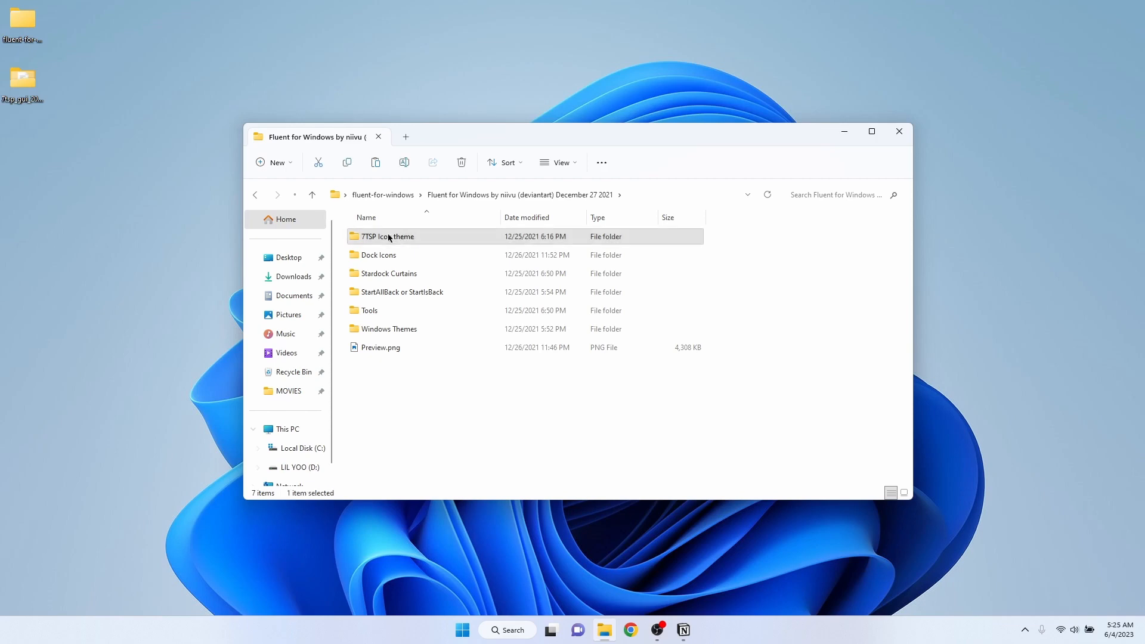
pyautogui.doubleClick(406, 237)
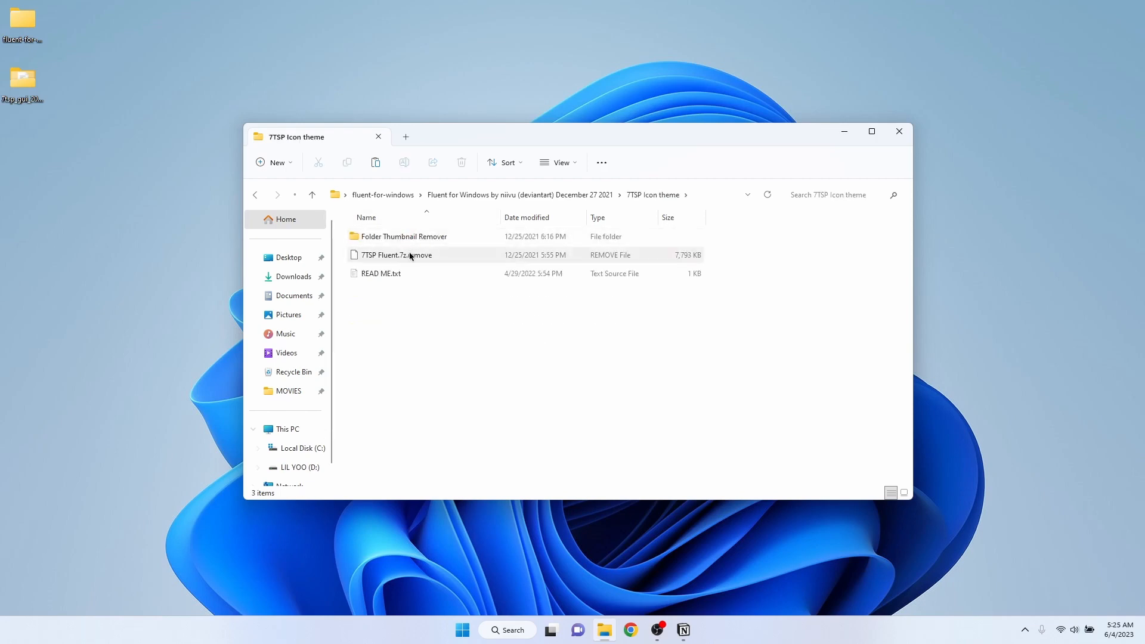
# Step: Rename 7TSP Fluent.7z.remove as 7TSP Fluent.7z, accept the extension change, and close the folder window
pyautogui.click(425, 256)
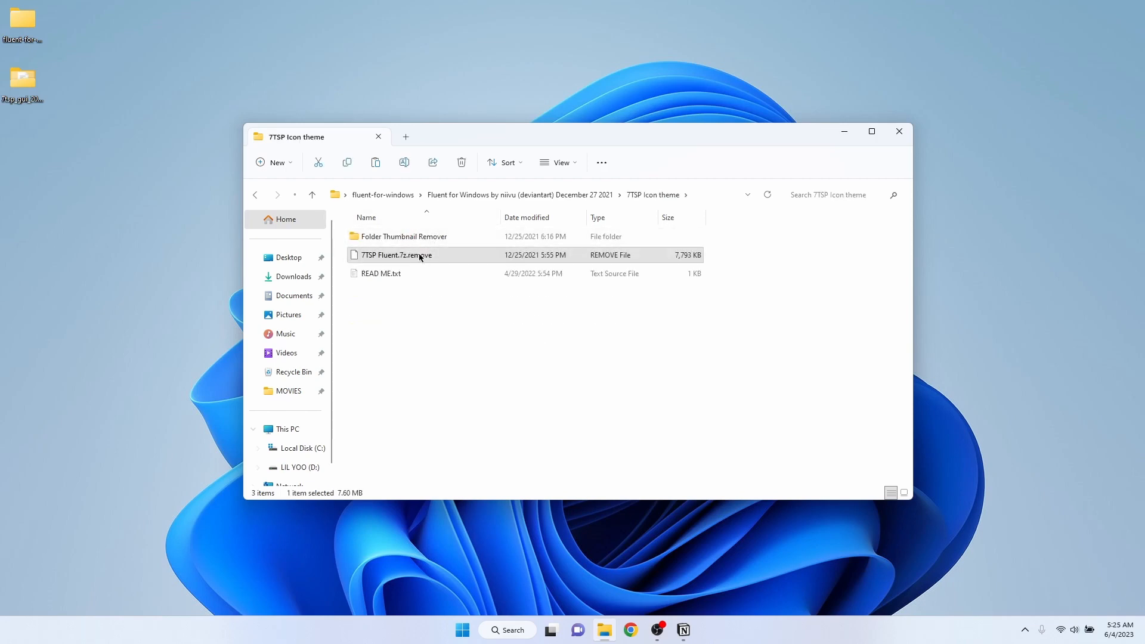
pyautogui.rightClick(429, 258)
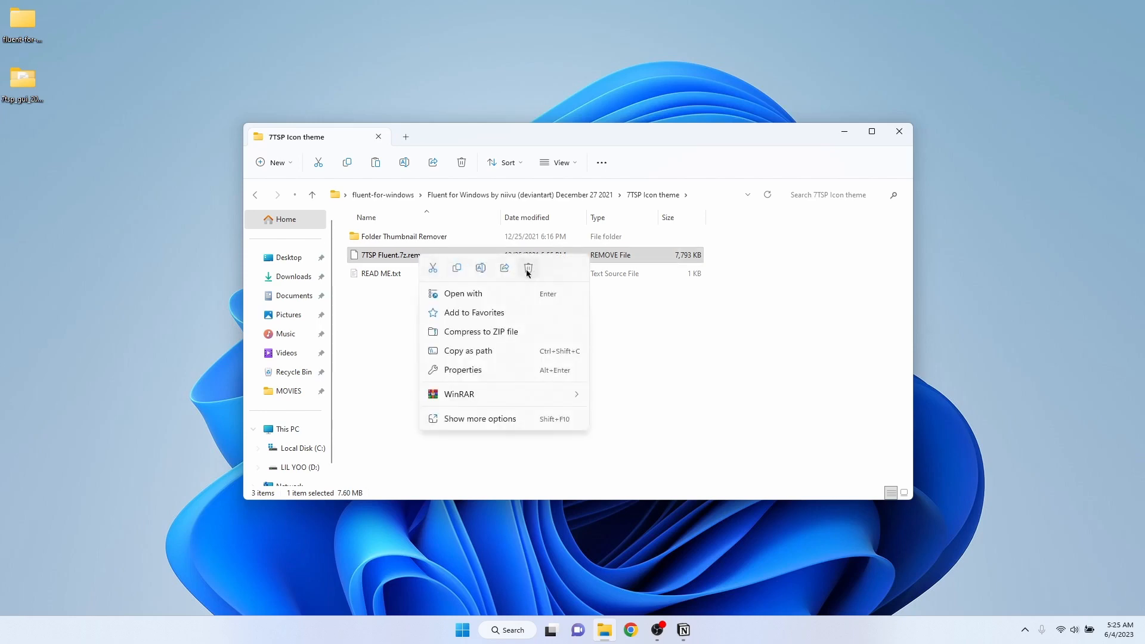
pyautogui.click(484, 269)
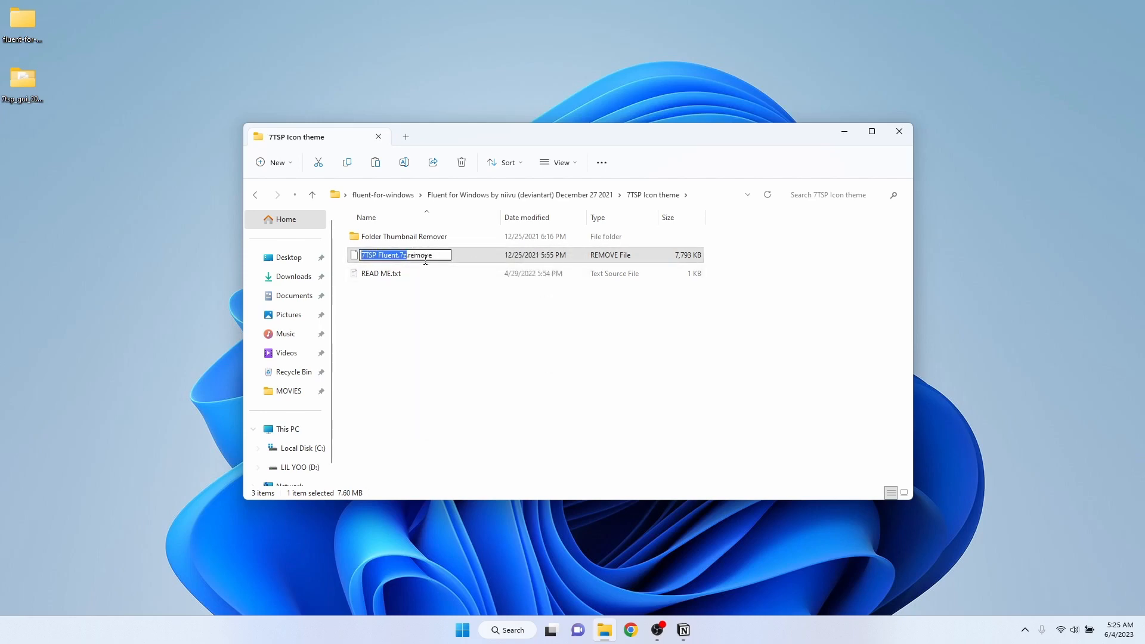
pyautogui.click(431, 255)
pyautogui.press('BackSpace')
pyautogui.press('BackSpace')
pyautogui.press('BackSpace')
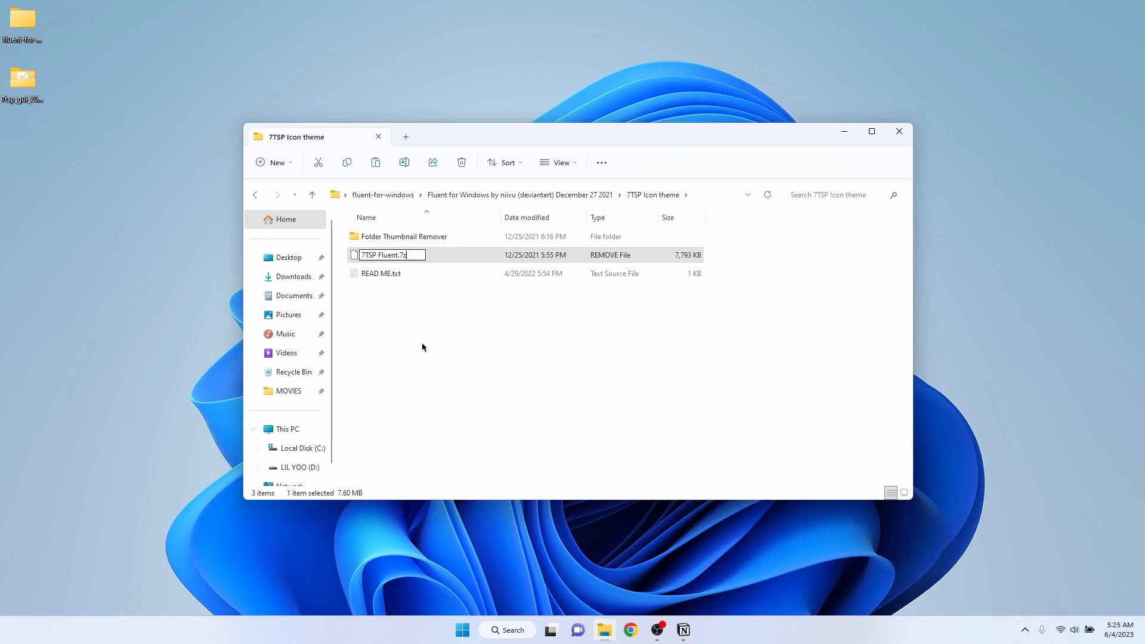
pyautogui.press('Return')
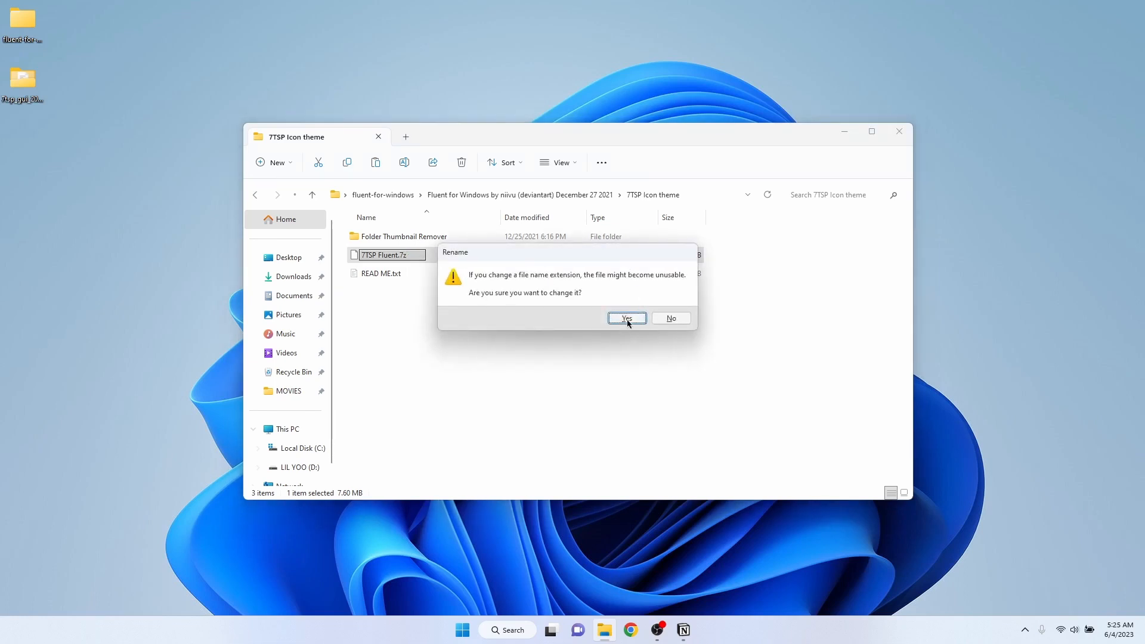
pyautogui.click(626, 318)
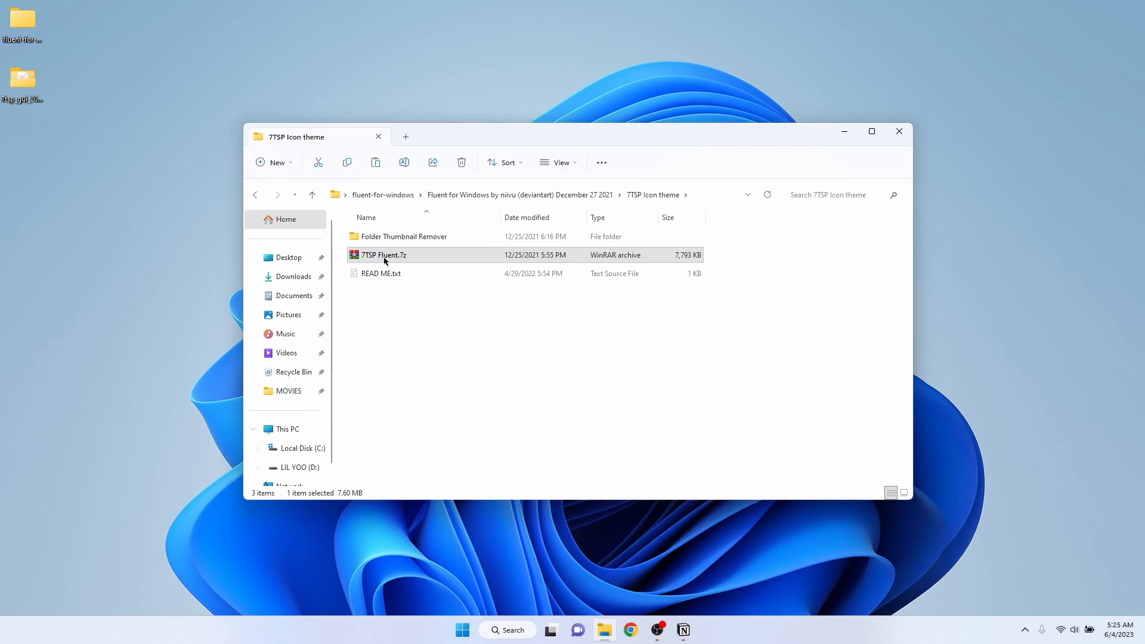
pyautogui.click(898, 132)
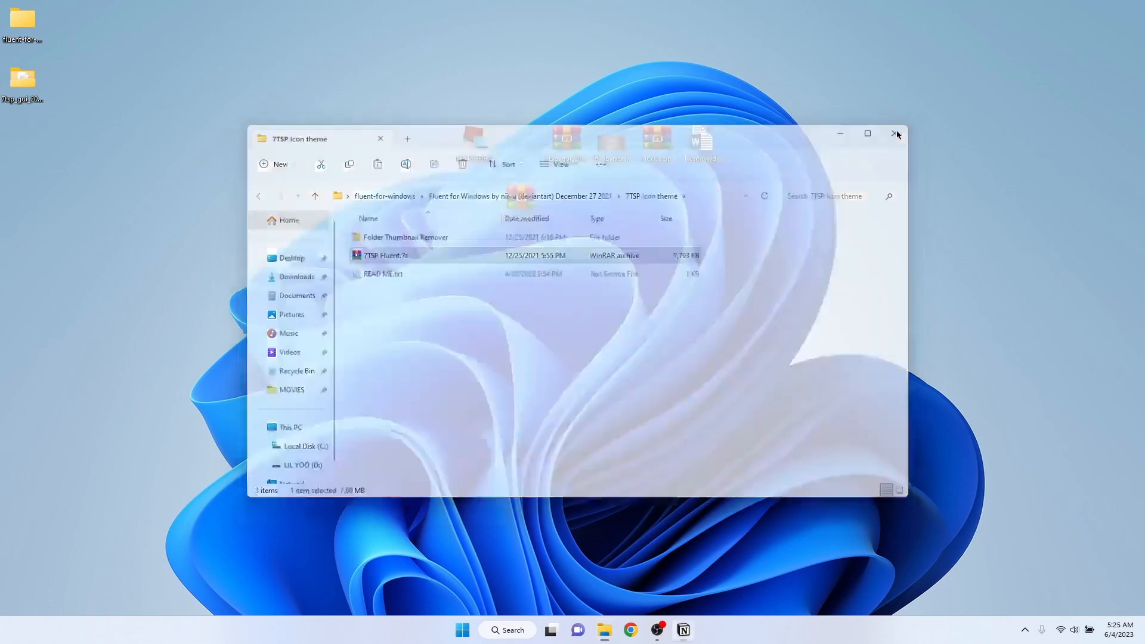
# Step: In the extracted 7tsp_gui_2019_edition folder, rename the 7tsp GUI v0.6(2019).ee file as 7tsp GUI v0.6(2019).exe
pyautogui.doubleClick(24, 99)
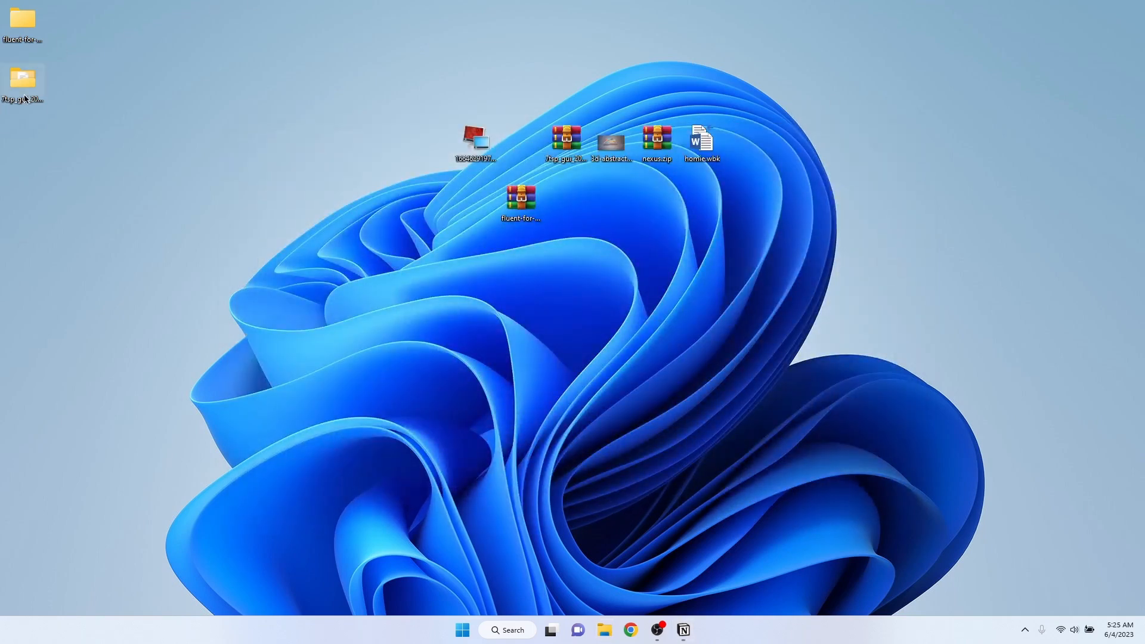
pyautogui.click(404, 242)
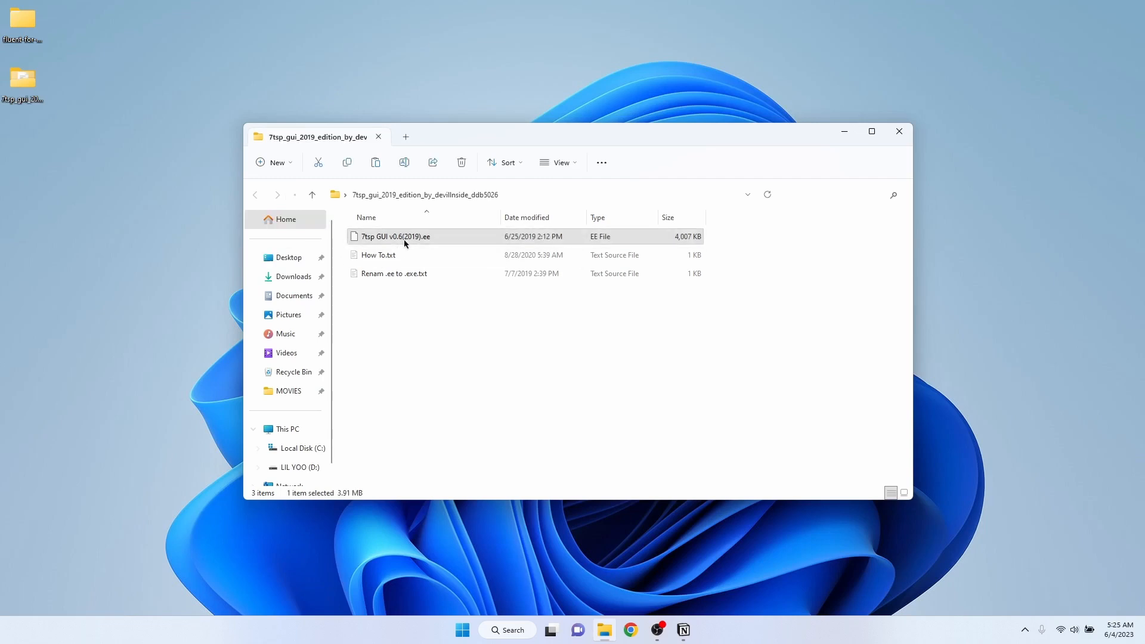
pyautogui.rightClick(407, 238)
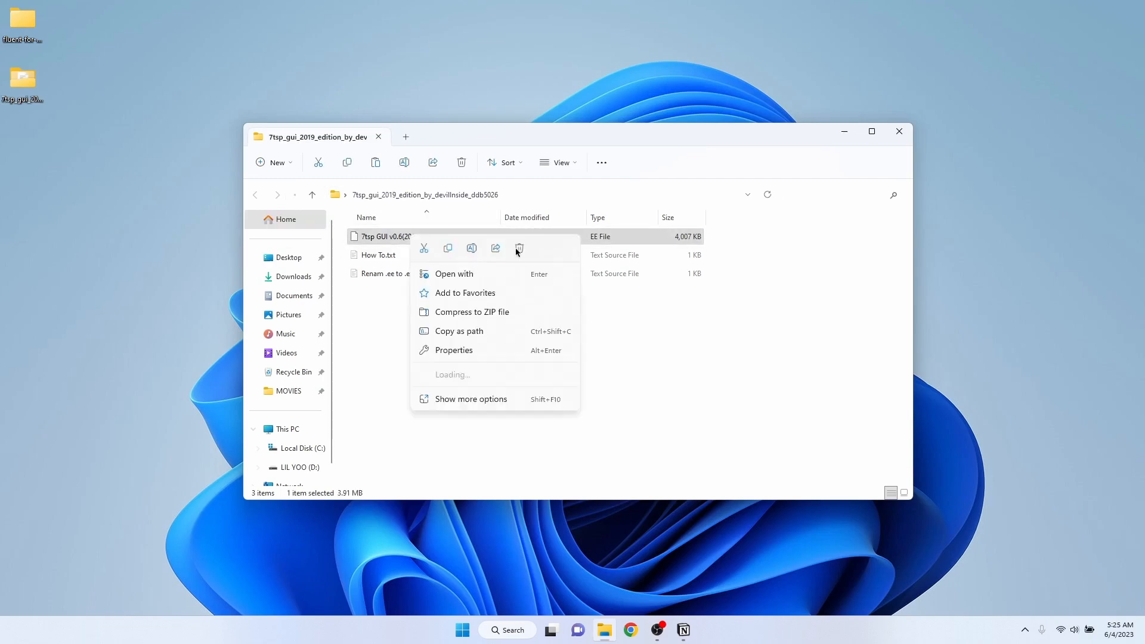
pyautogui.click(474, 251)
pyautogui.click(426, 237)
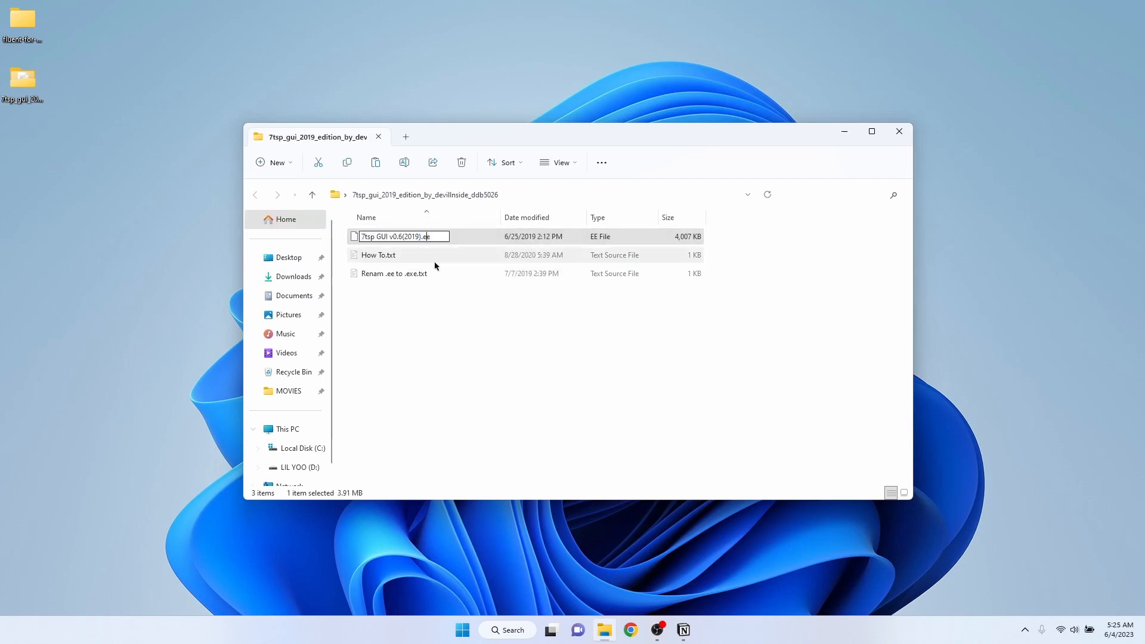
pyautogui.write('x')
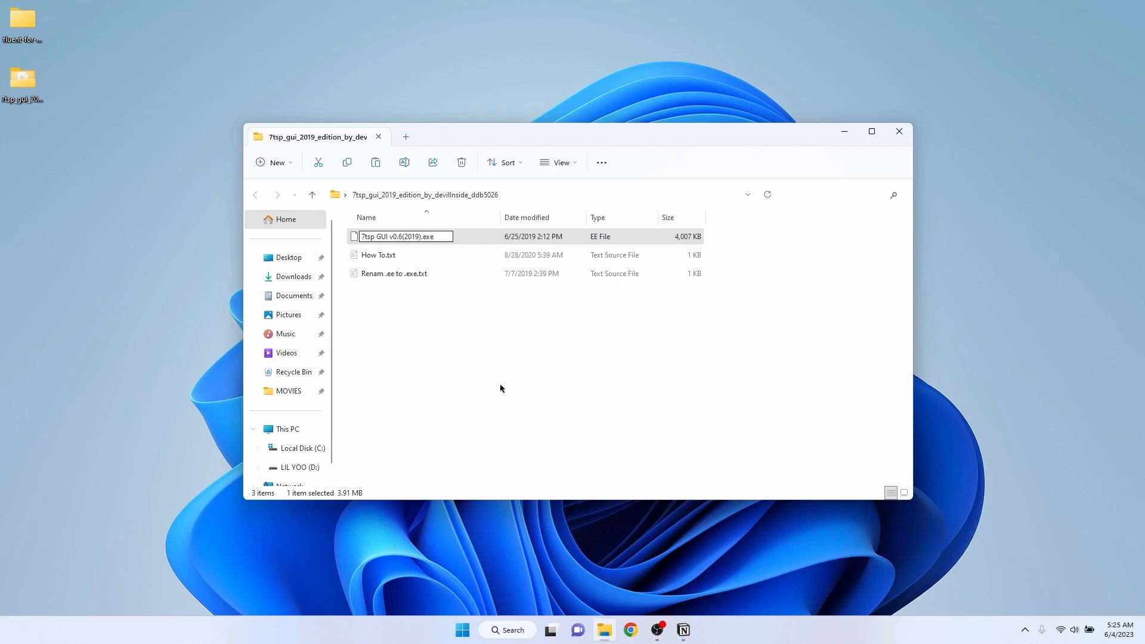
pyautogui.press('Return')
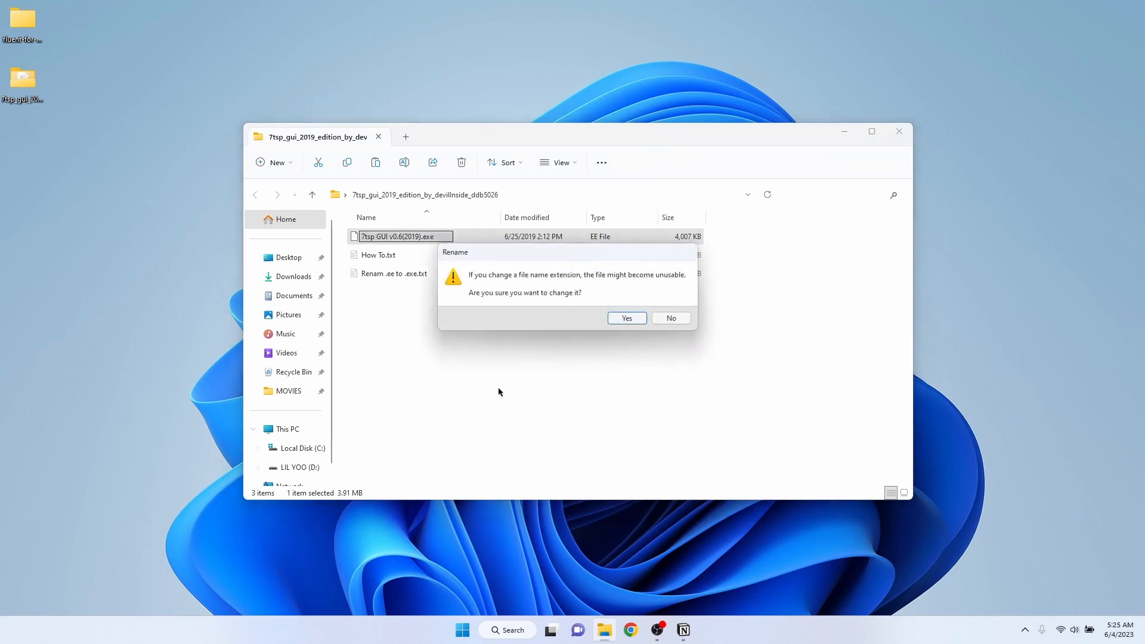
pyautogui.click(627, 319)
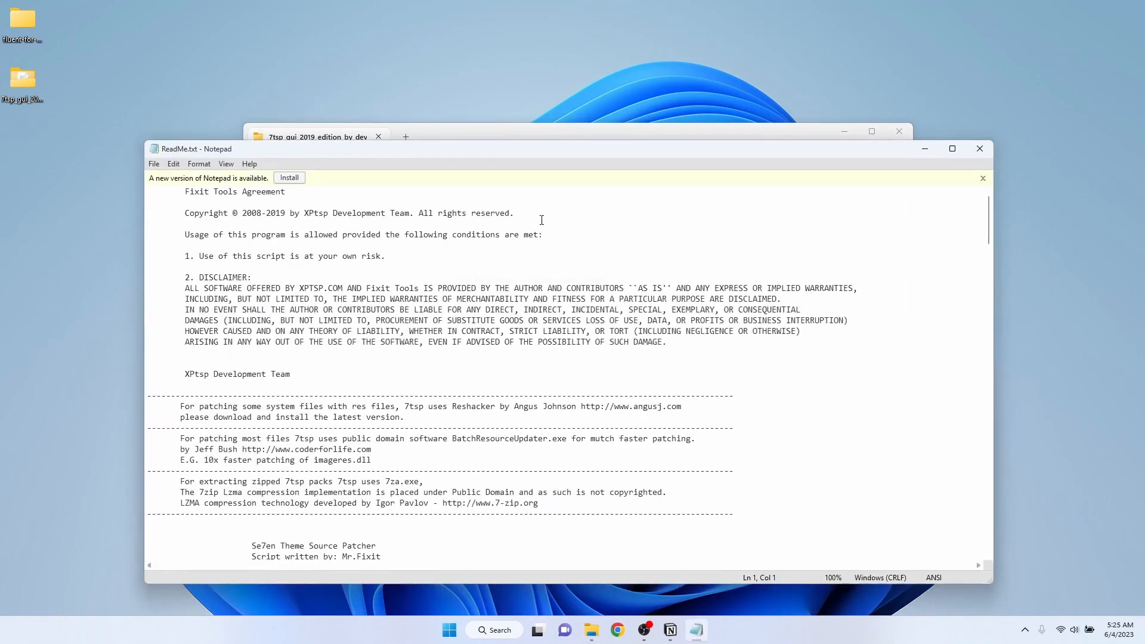
# Step: Accept the Fixit Tools agreement, close its ReadMe, and add 7TSP Fluent.7z from the 7TSP Icon theme folder as a custom pack
pyautogui.click(572, 358)
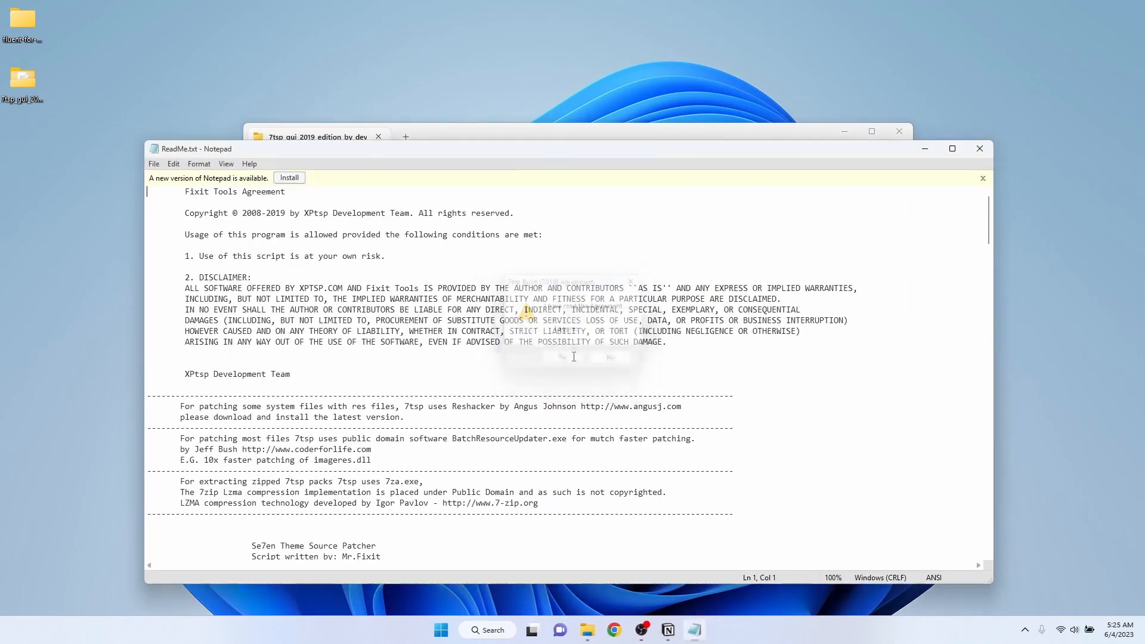
pyautogui.click(973, 151)
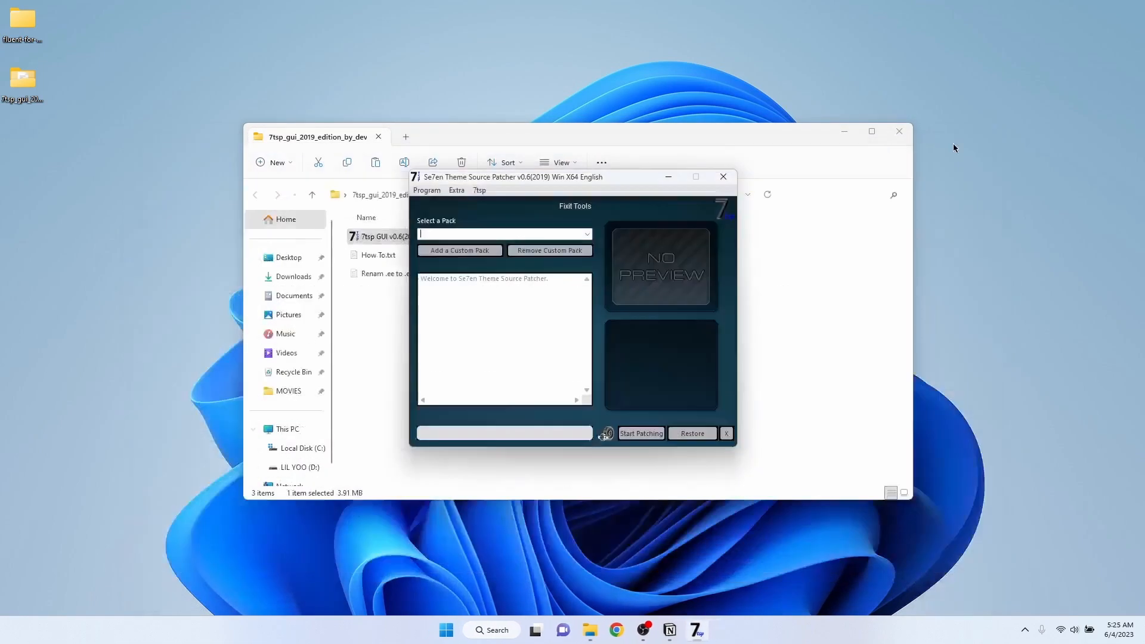
pyautogui.click(462, 254)
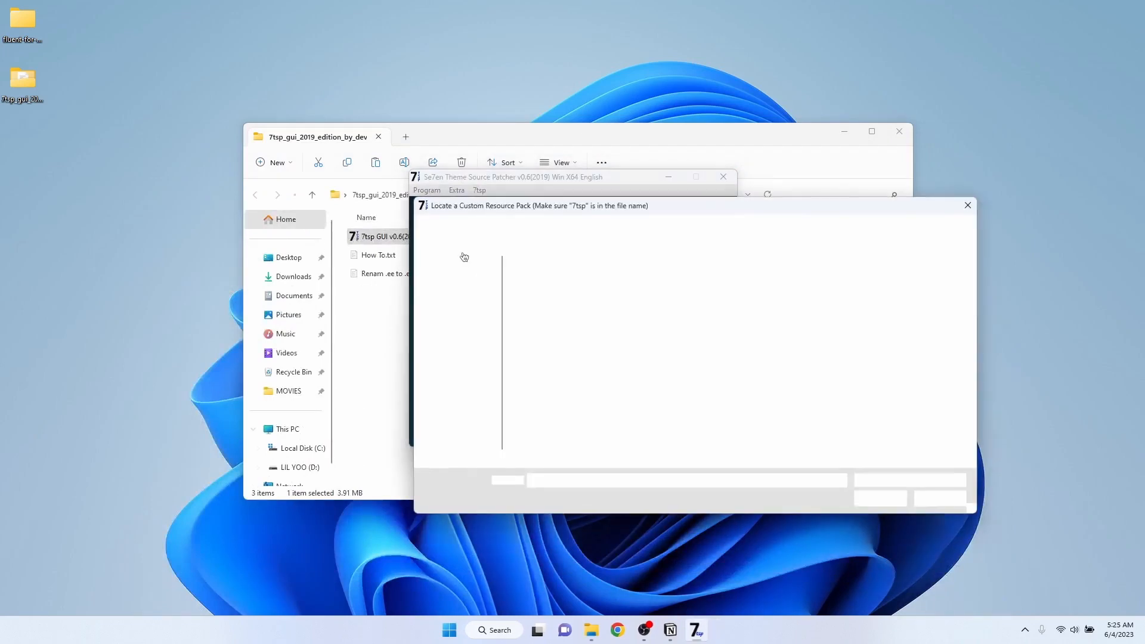
pyautogui.click(471, 294)
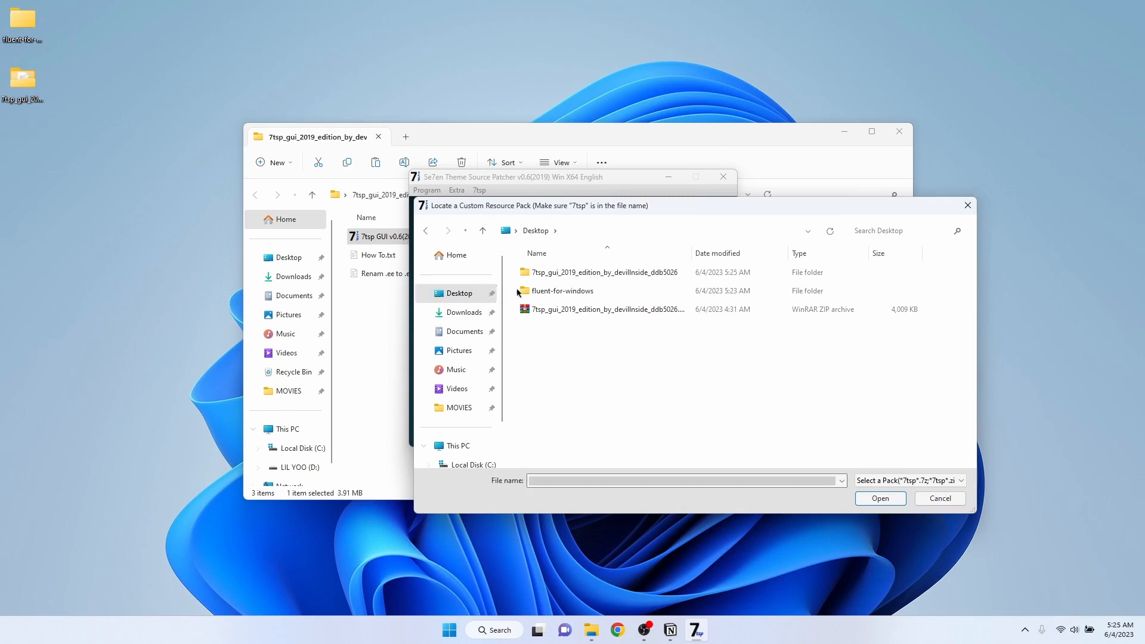
pyautogui.click(565, 294)
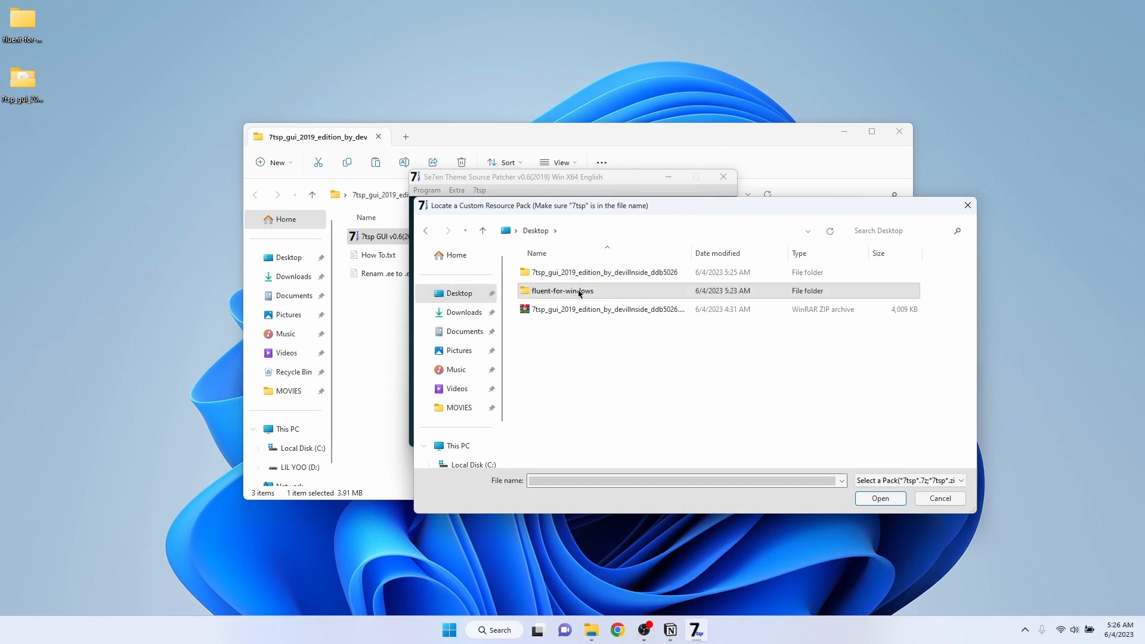
pyautogui.doubleClick(579, 293)
pyautogui.click(601, 273)
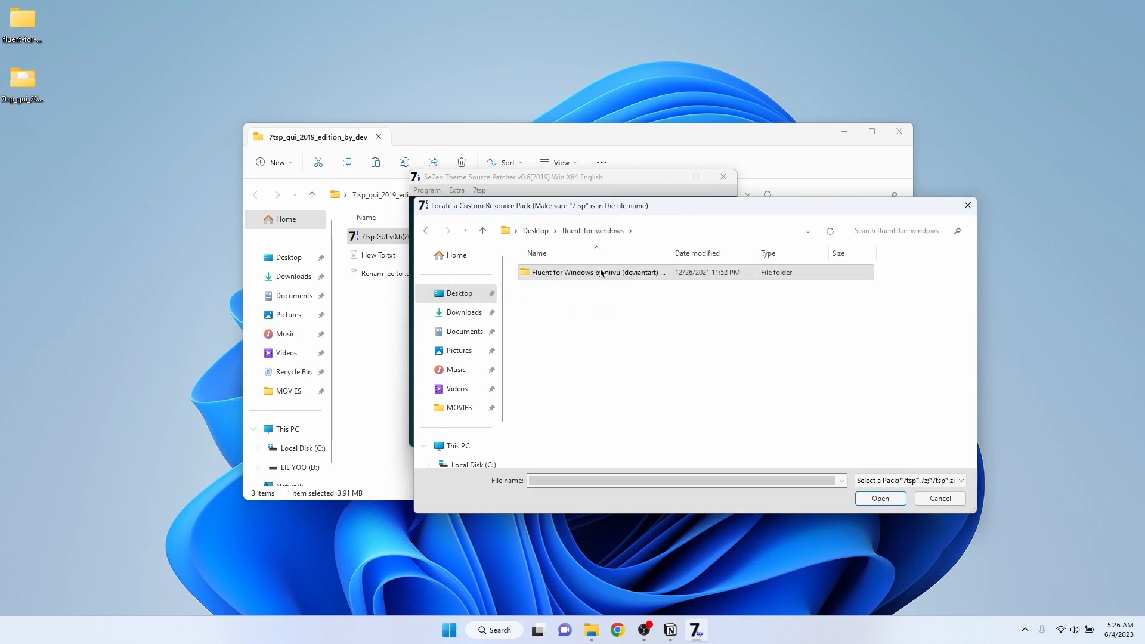
pyautogui.doubleClick(559, 272)
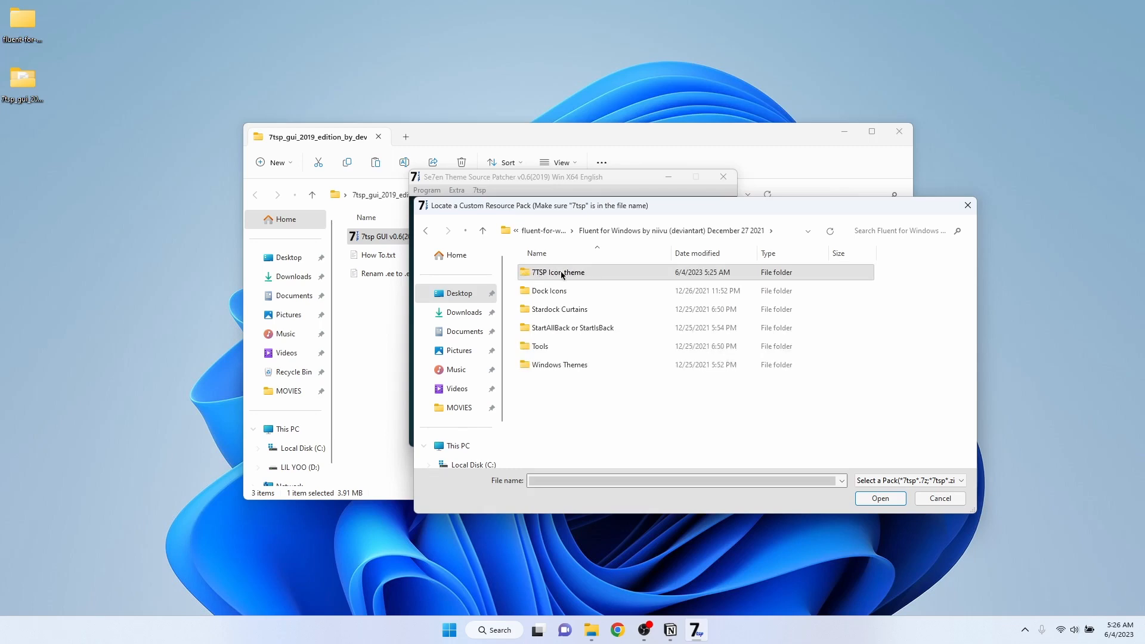
pyautogui.doubleClick(562, 274)
pyautogui.click(569, 292)
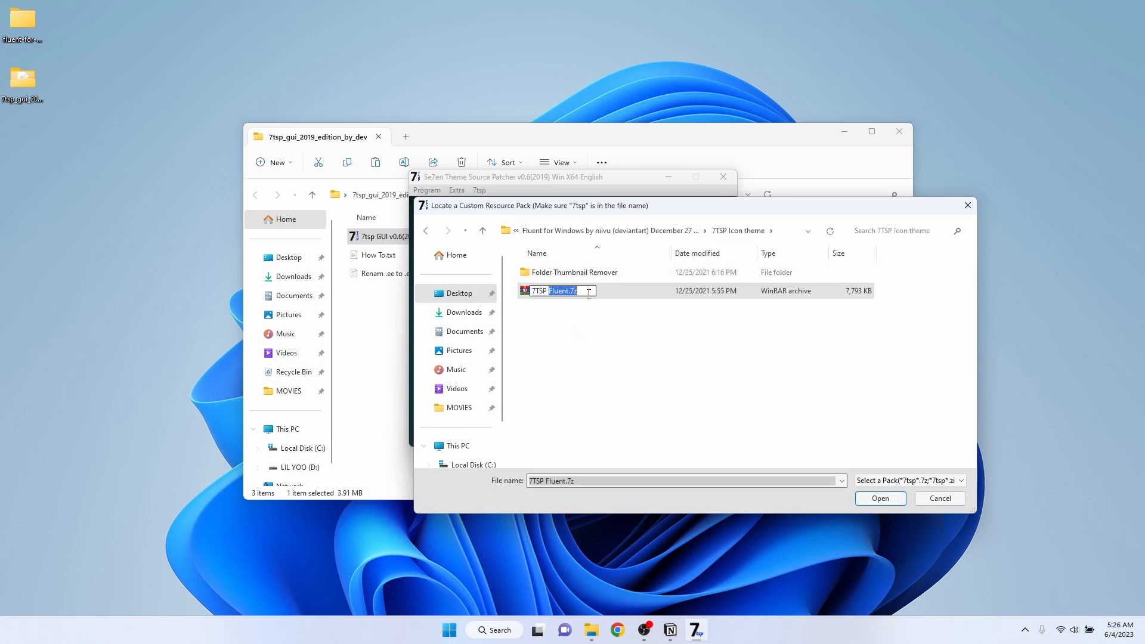
pyautogui.doubleClick(601, 292)
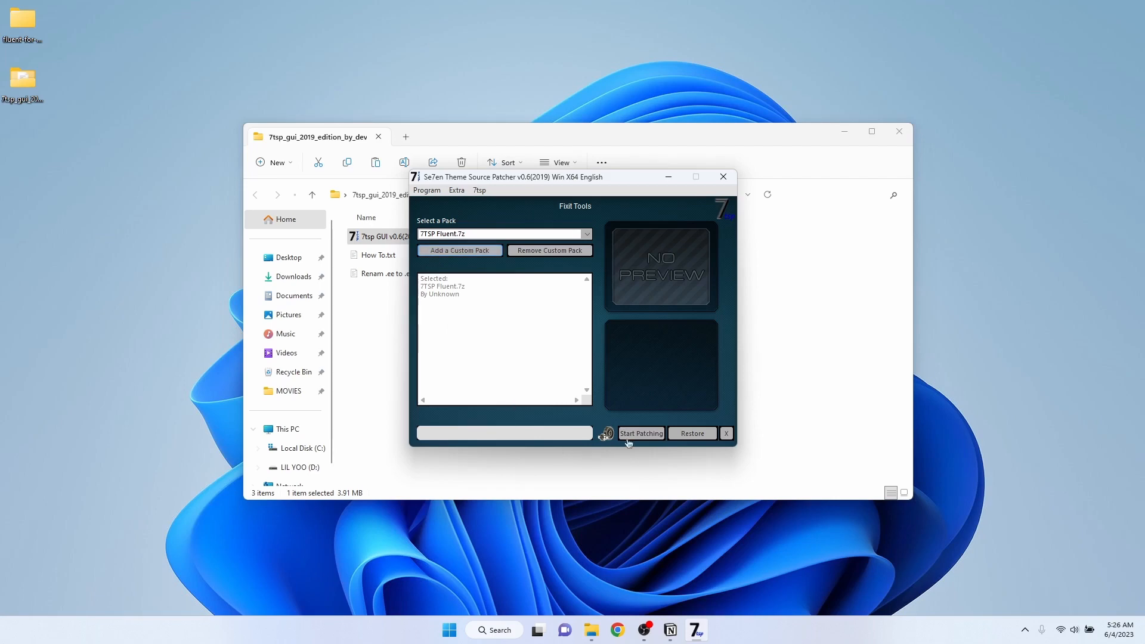
# Step: Patch the system with the 7TSP Fluent.7z pack, confirm the patching, and reboot Windows when it completes
pyautogui.click(647, 434)
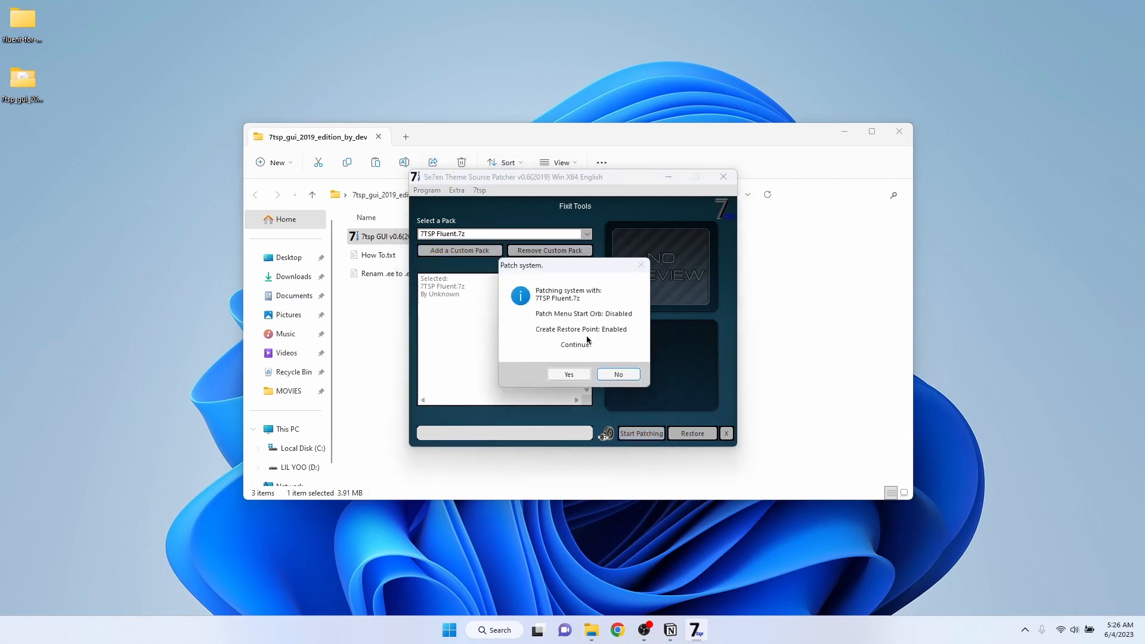
pyautogui.click(569, 375)
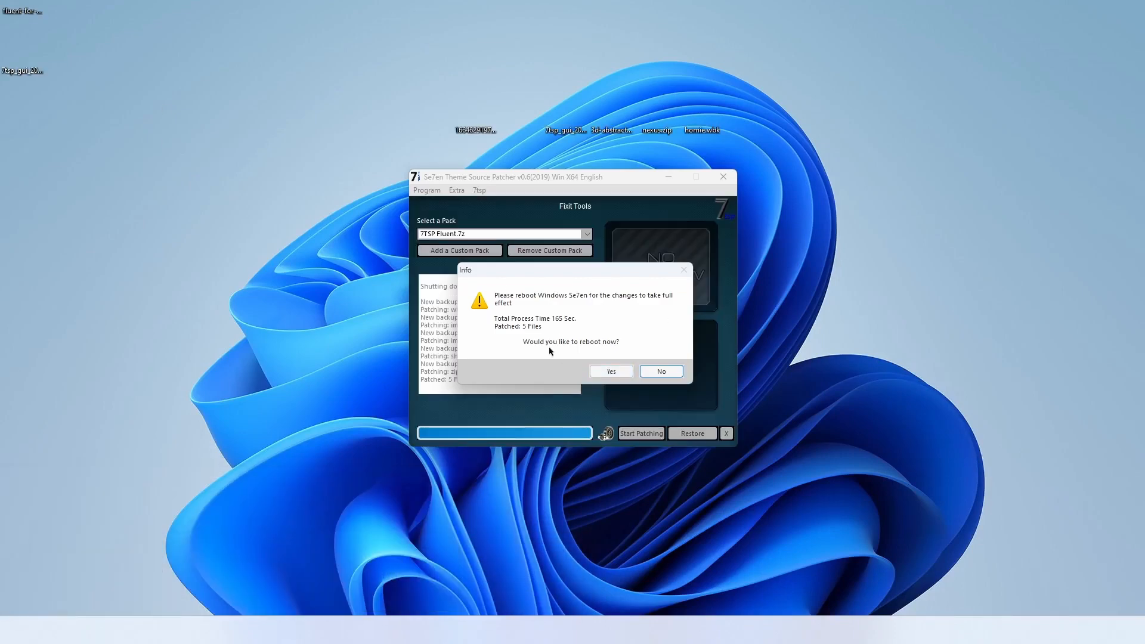
pyautogui.click(609, 369)
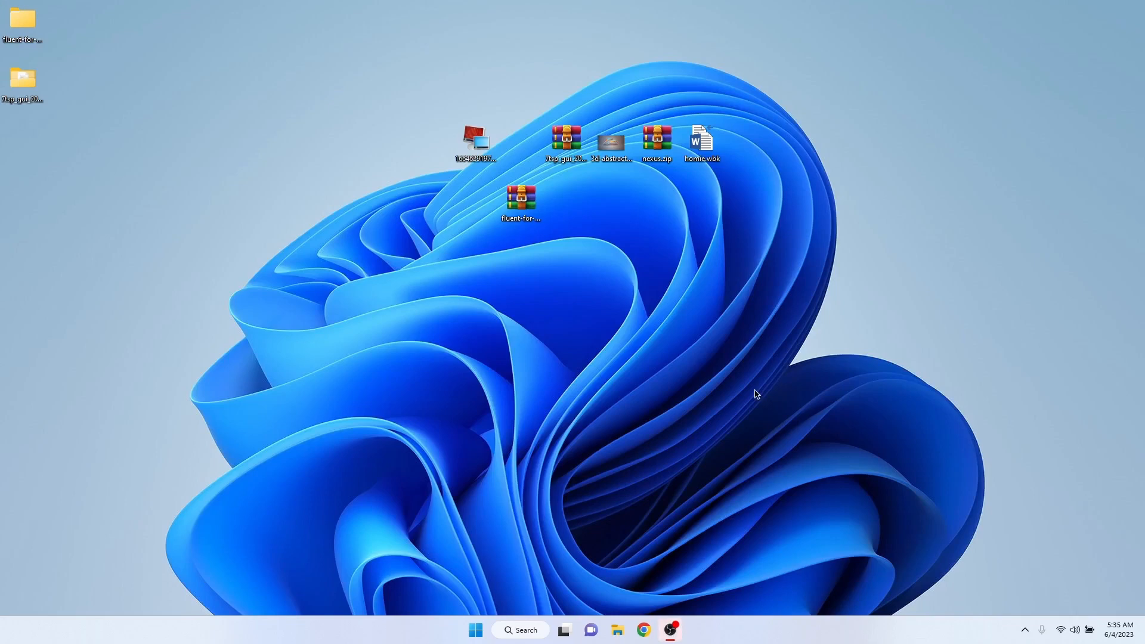
# Step: Set the 3d-abstract JPG image on the desktop as the desktop background
pyautogui.click(614, 154)
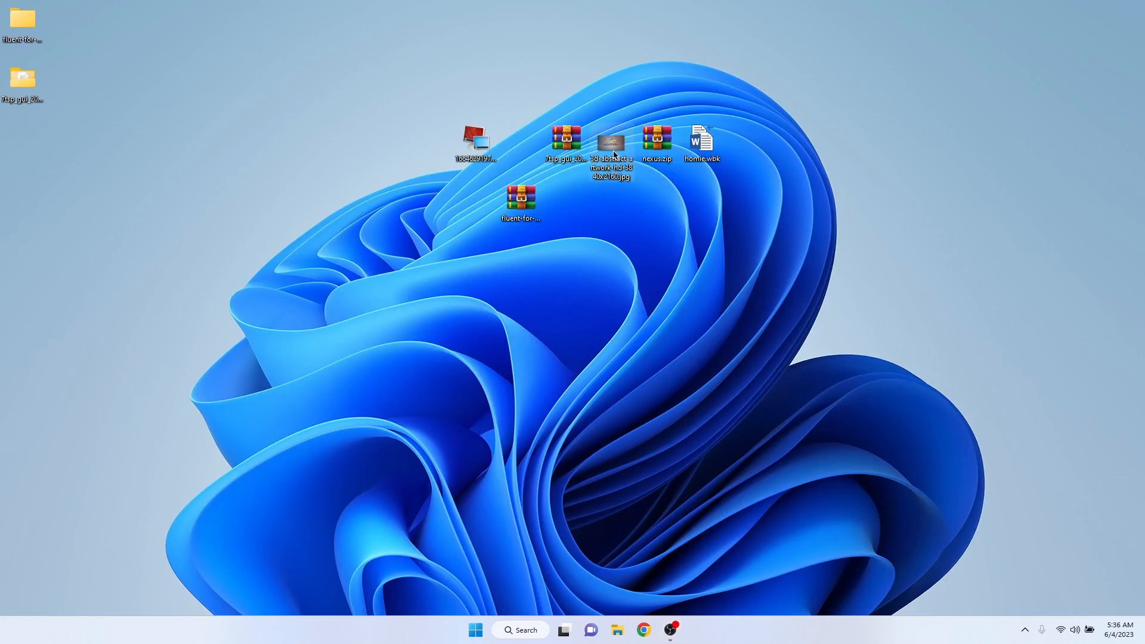
pyautogui.rightClick(614, 154)
pyautogui.click(678, 229)
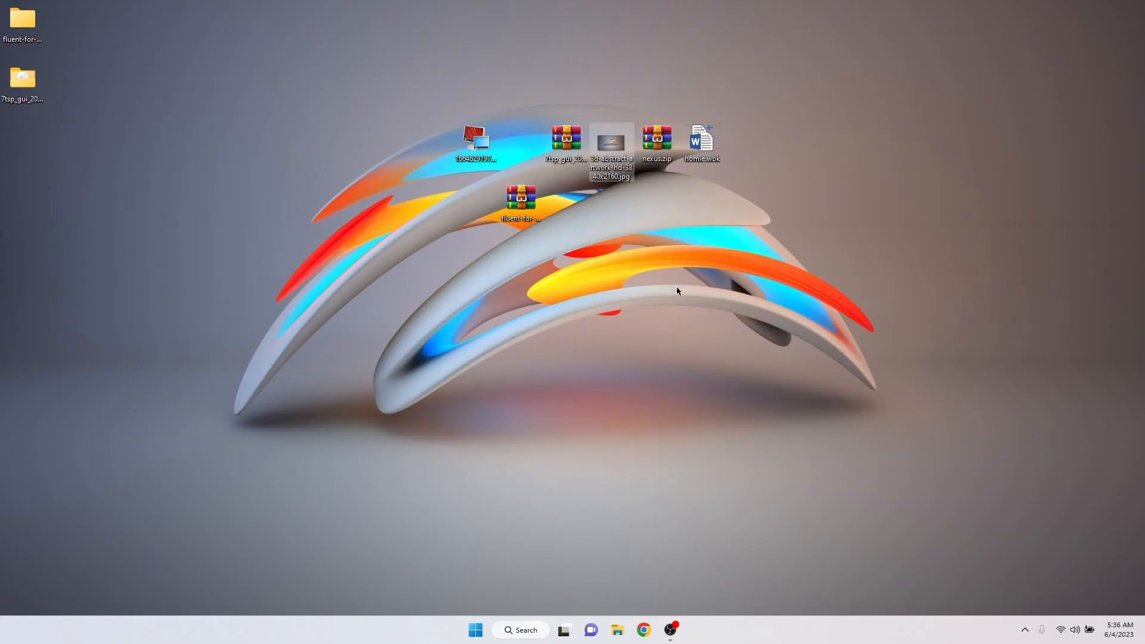
# Step: Extract nexus.zip with WinRAR into a nexus folder on the desktop and open that folder
pyautogui.click(658, 142)
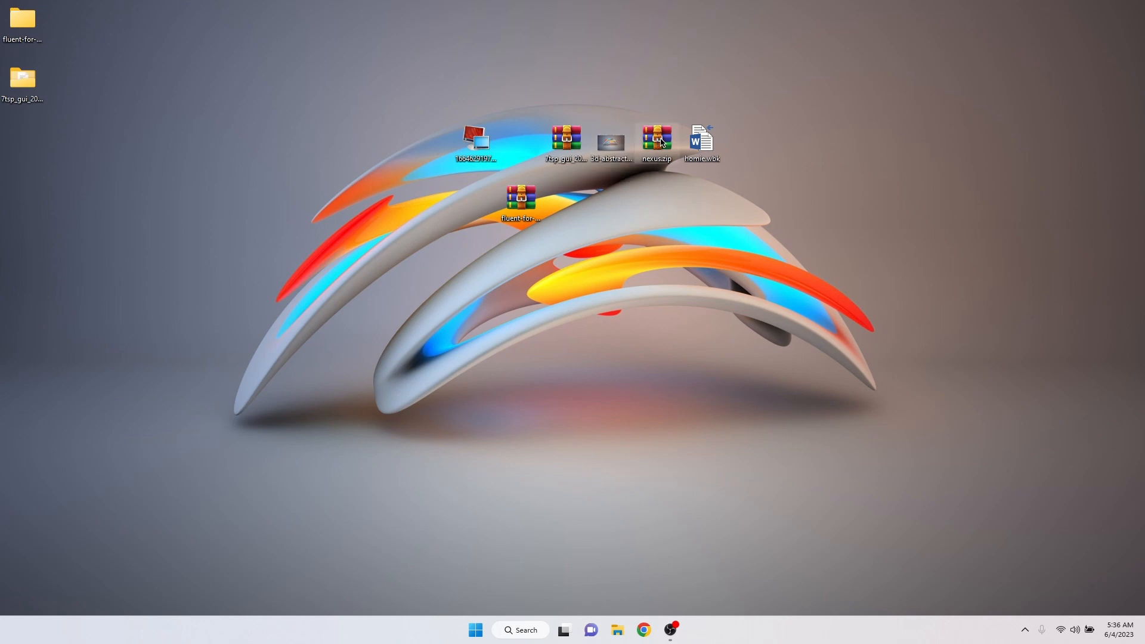
pyautogui.rightClick(660, 142)
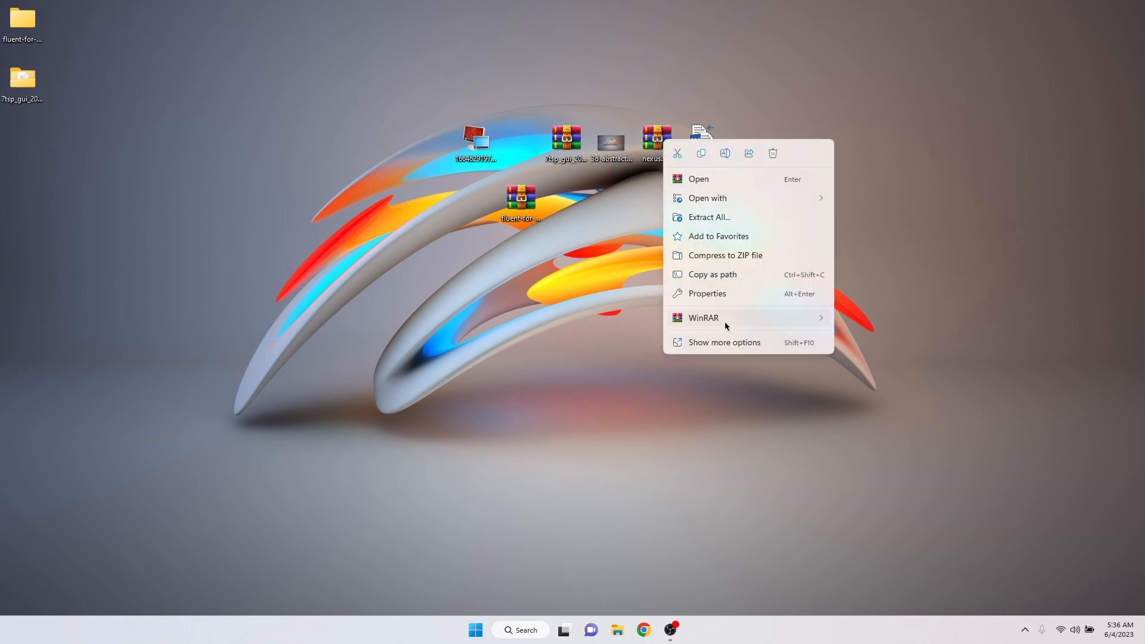
pyautogui.moveTo(724, 320)
pyautogui.click(889, 359)
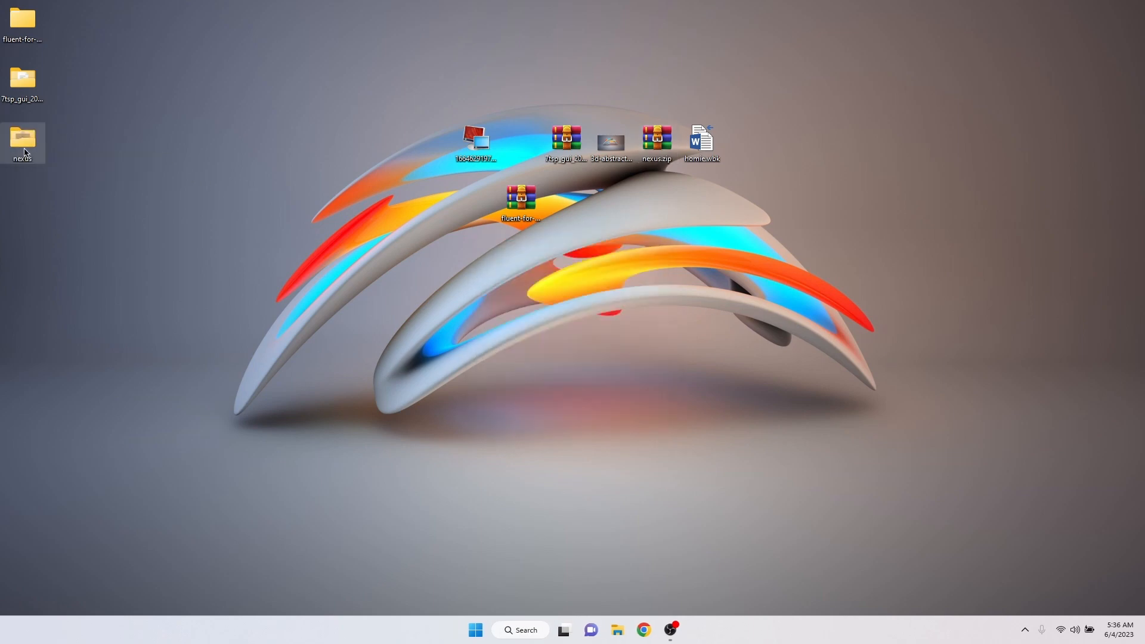
pyautogui.doubleClick(24, 152)
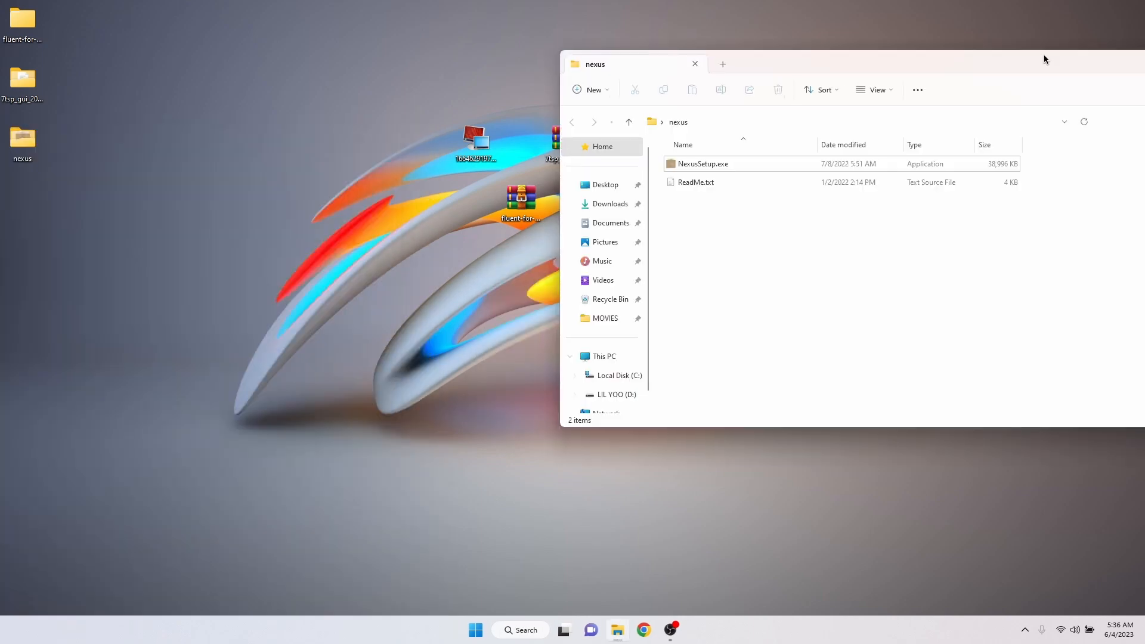
pyautogui.moveTo(1044, 56); pyautogui.dragTo(824, 78)
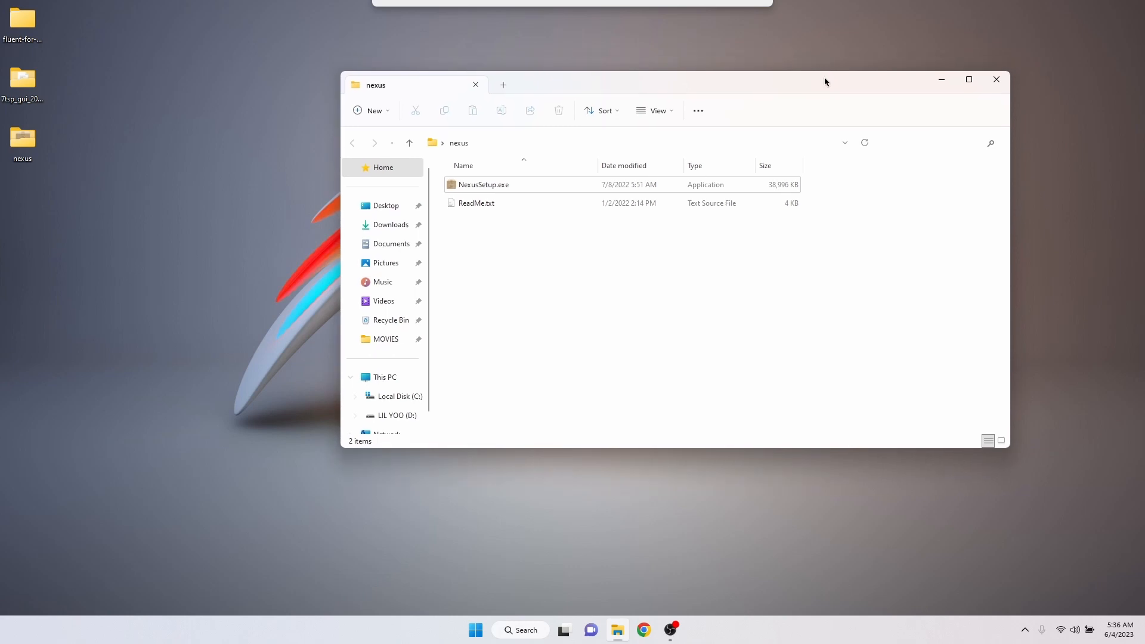
# Step: Install Nexus from NexusSetup.exe in English, accepting the license and default location, finish with Launch Nexus enabled, and close the folder window
pyautogui.click(549, 183)
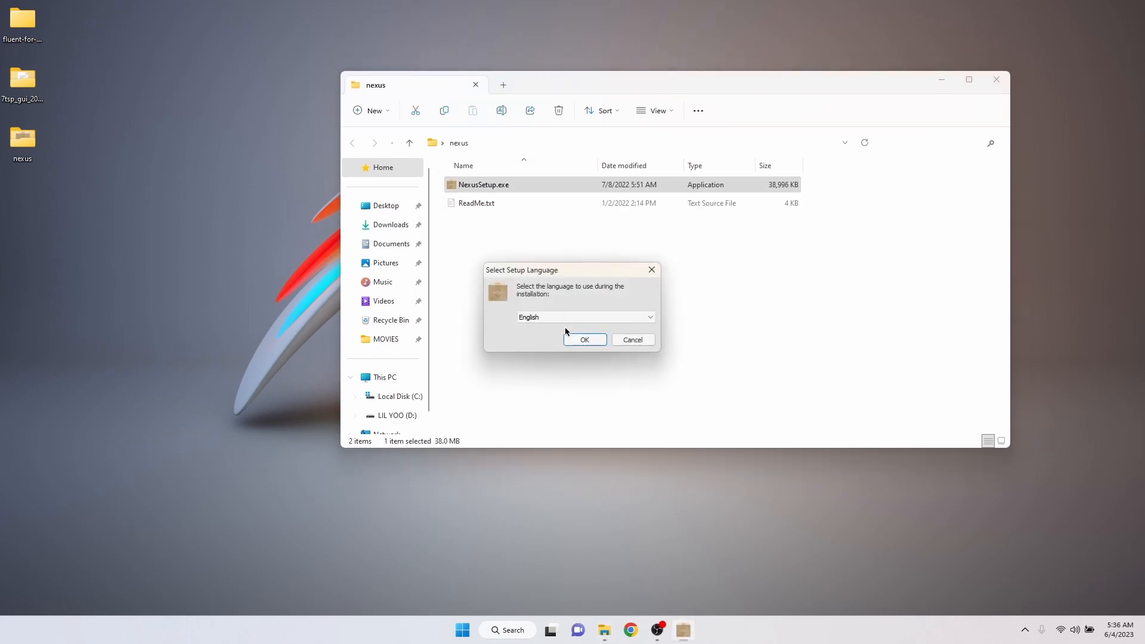
pyautogui.click(585, 340)
pyautogui.click(507, 372)
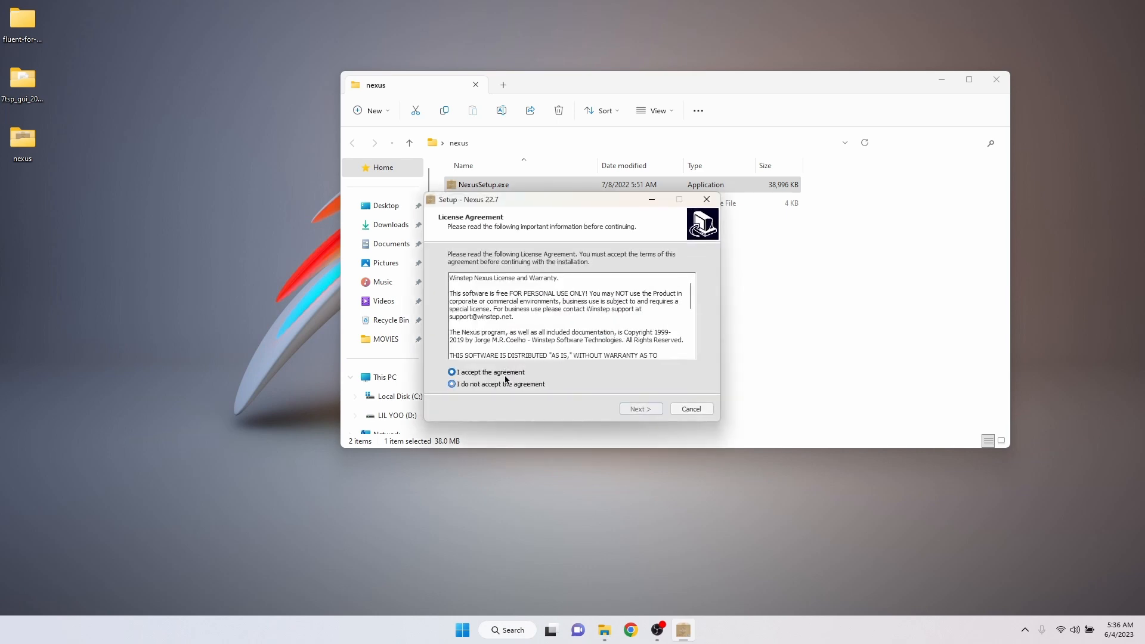
pyautogui.click(653, 410)
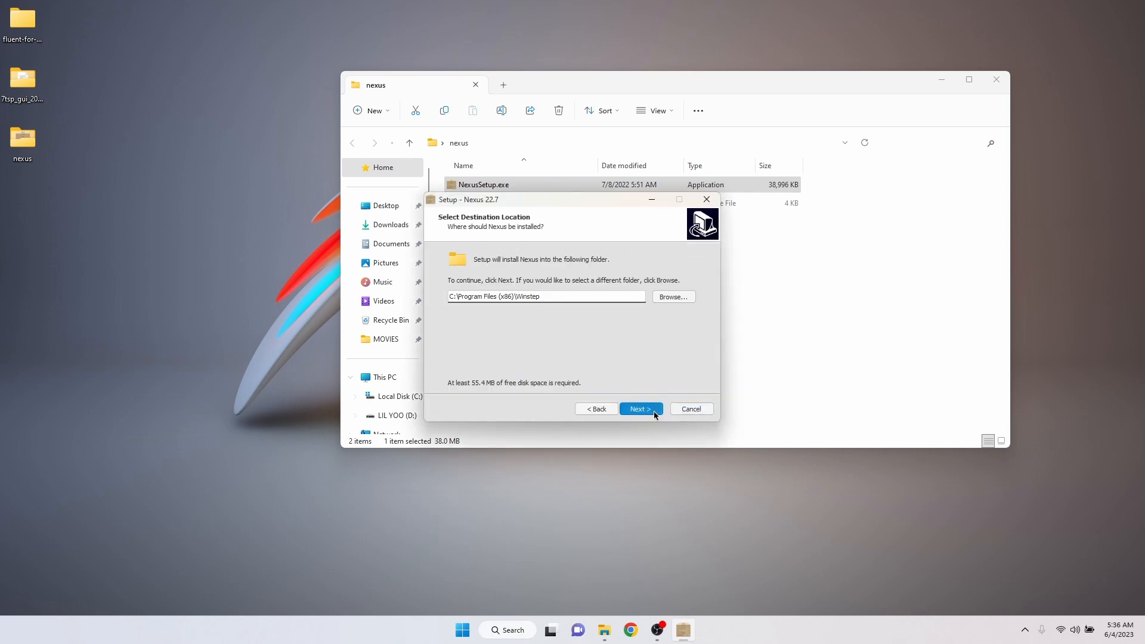
pyautogui.click(654, 411)
pyautogui.click(654, 411)
pyautogui.click(640, 409)
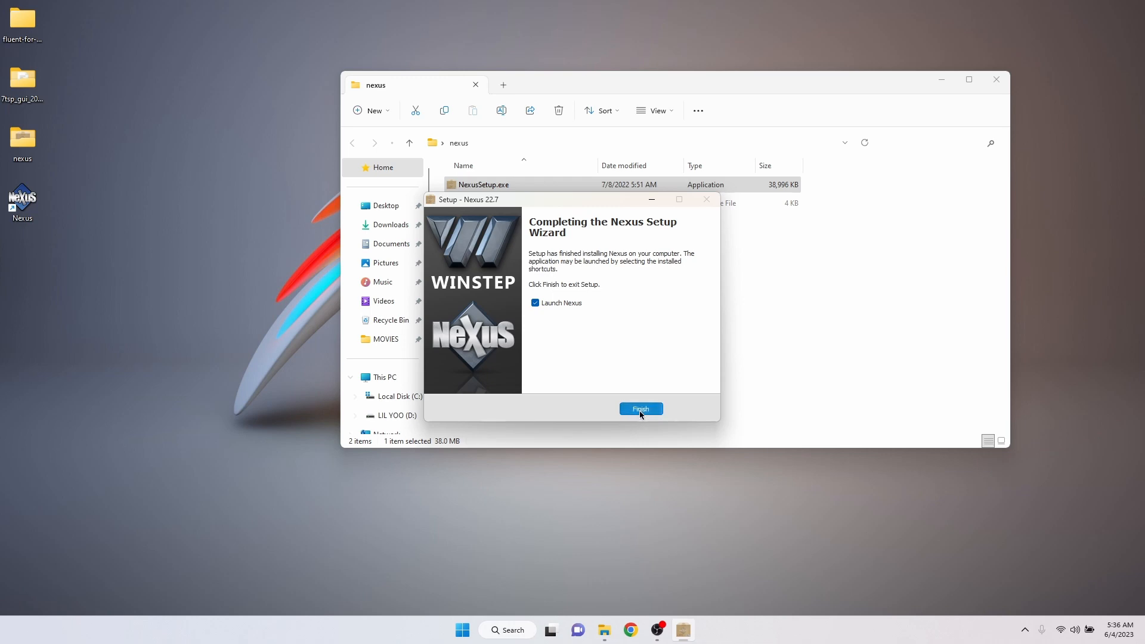
pyautogui.click(640, 411)
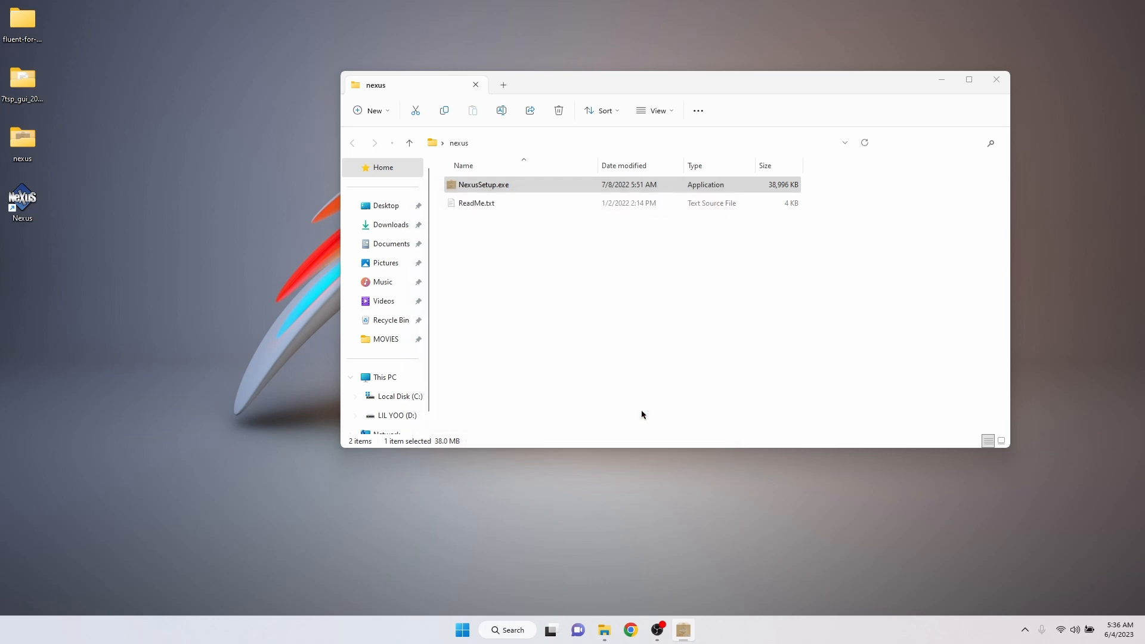
pyautogui.click(996, 79)
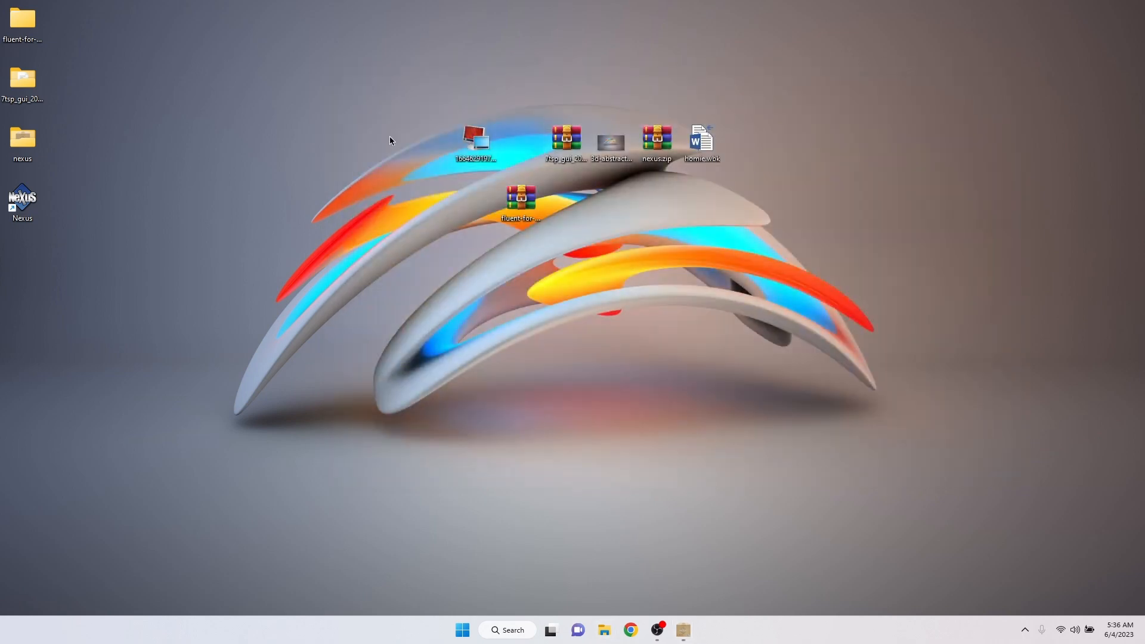
# Step: Copy the Dock Icons folder from the Fluent for Windows folder inside fluent-for-windows on the desktop
pyautogui.doubleClick(21, 32)
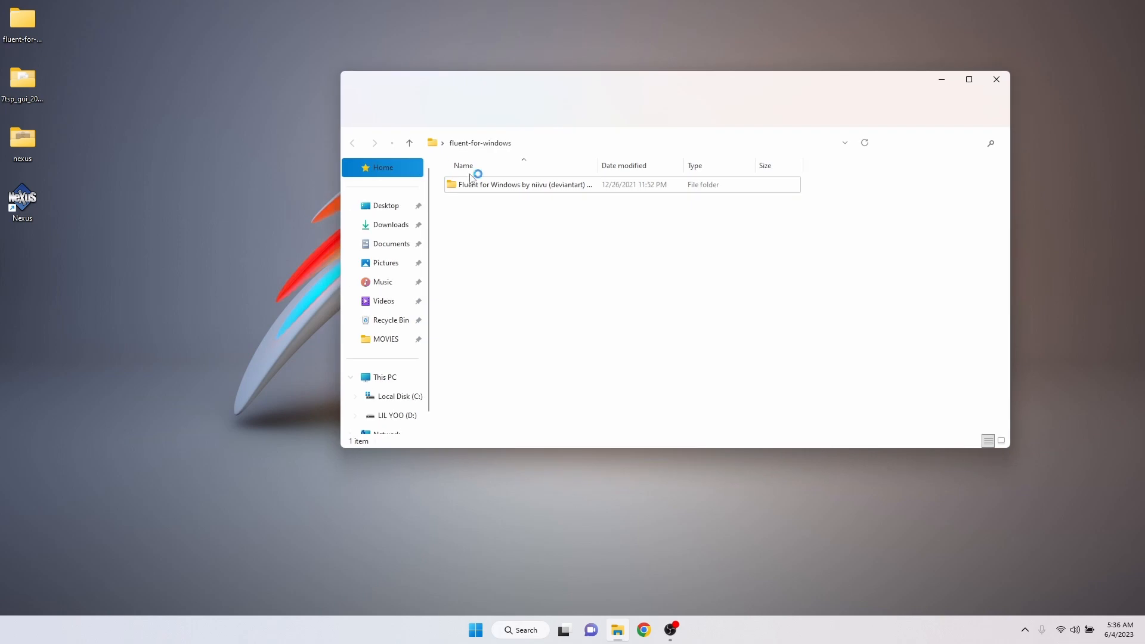
pyautogui.click(504, 189)
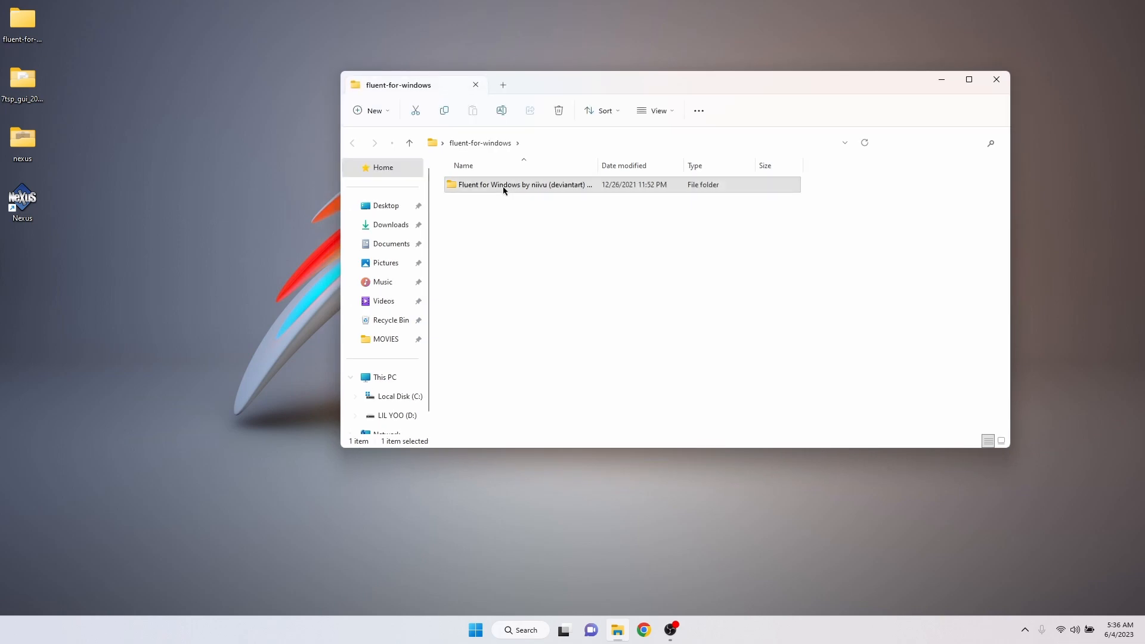
pyautogui.doubleClick(600, 187)
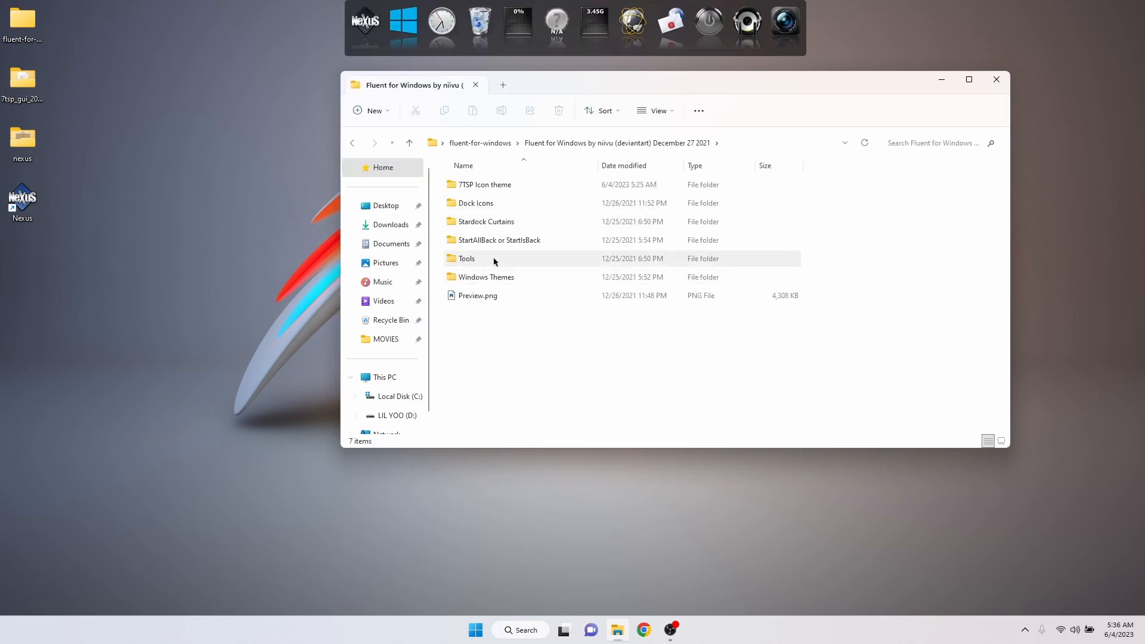
pyautogui.click(500, 210)
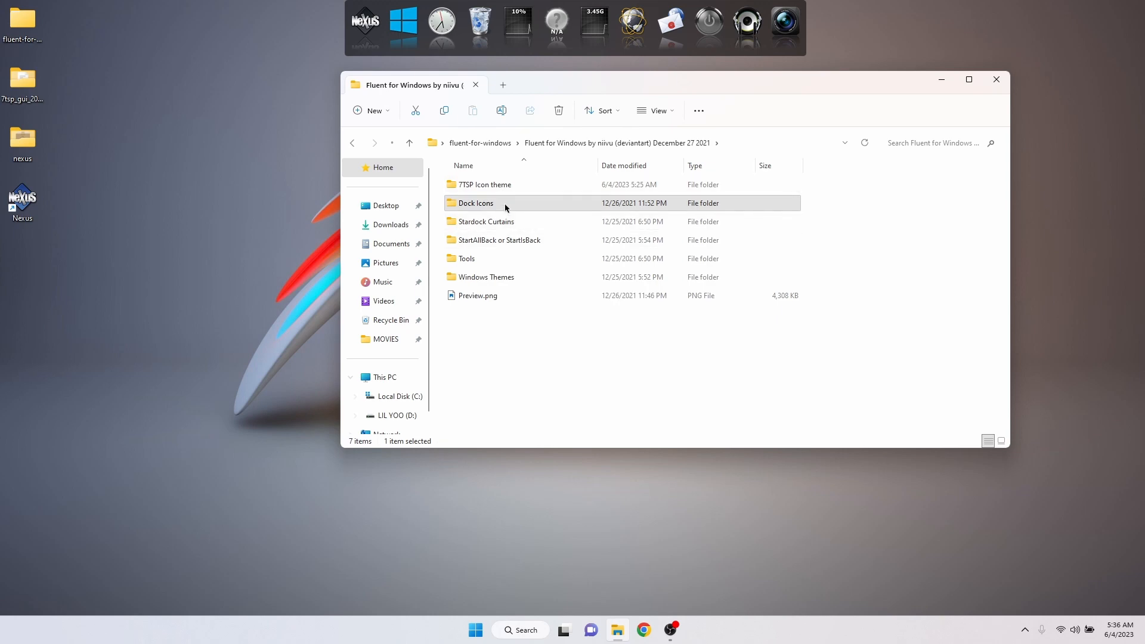
pyautogui.rightClick(489, 201)
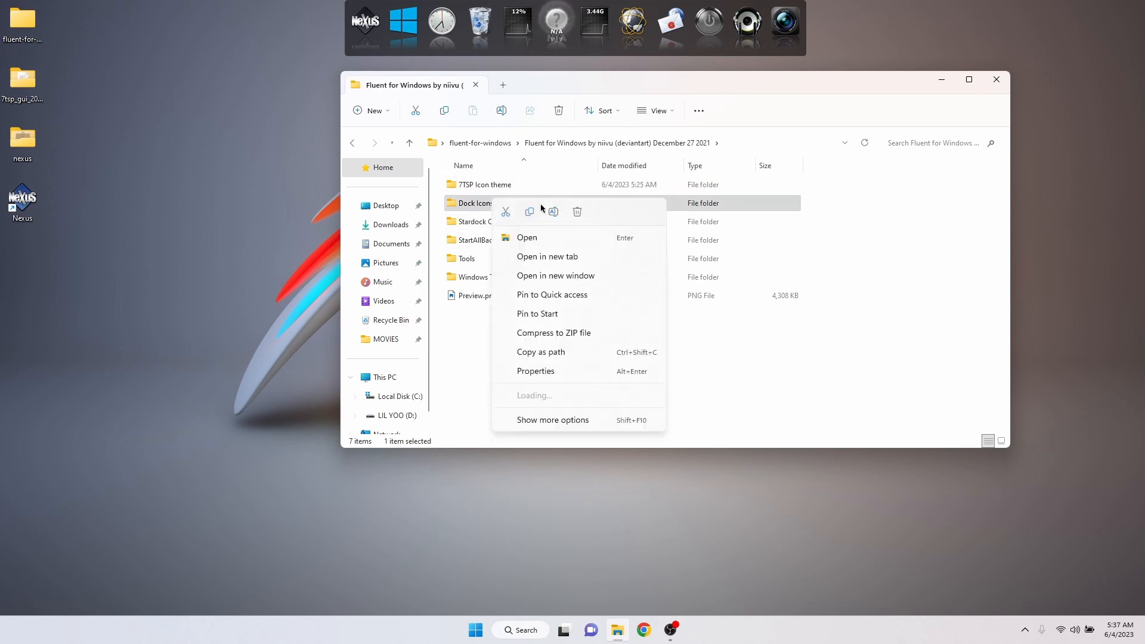
pyautogui.click(529, 213)
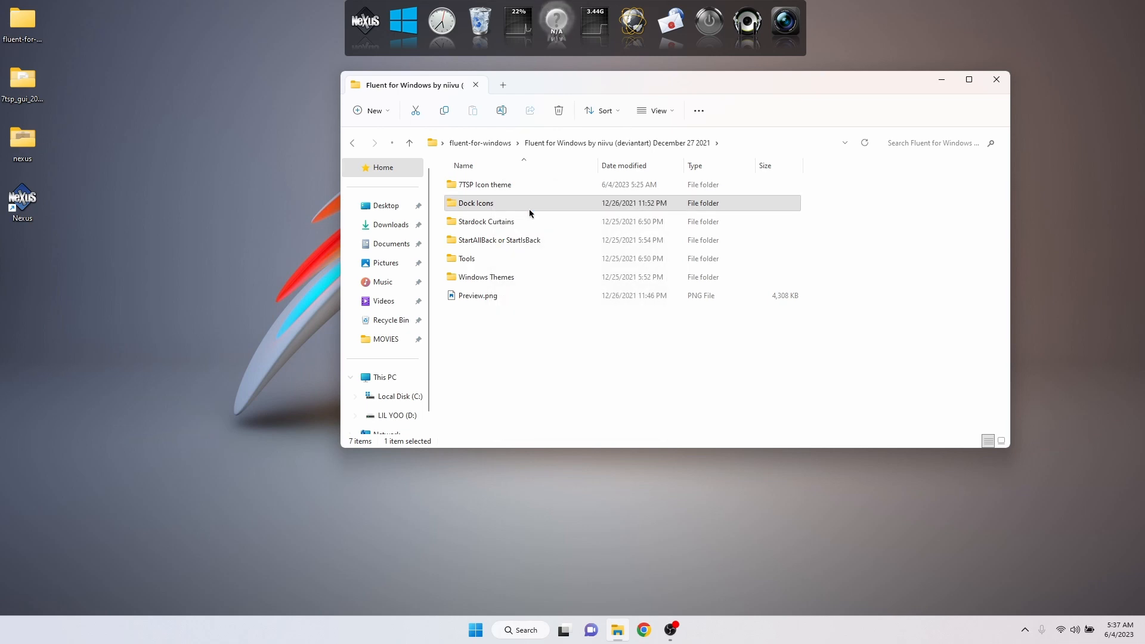
# Step: Paste the Dock Icons folder into the root of Local Disk (C:) and close the folder window
pyautogui.click(409, 394)
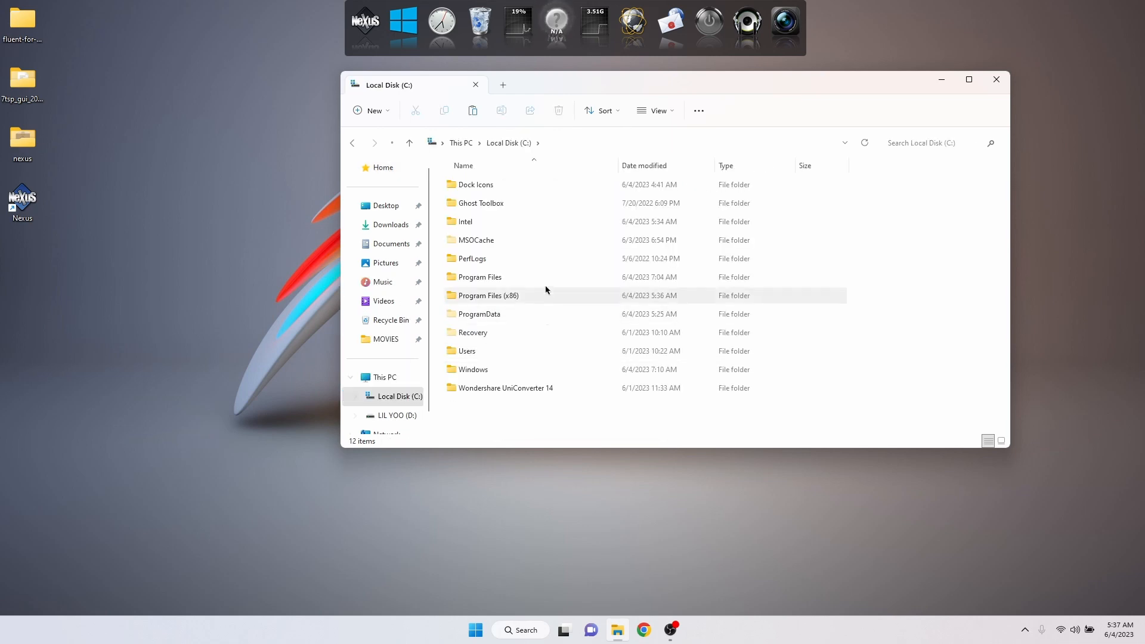
pyautogui.click(473, 111)
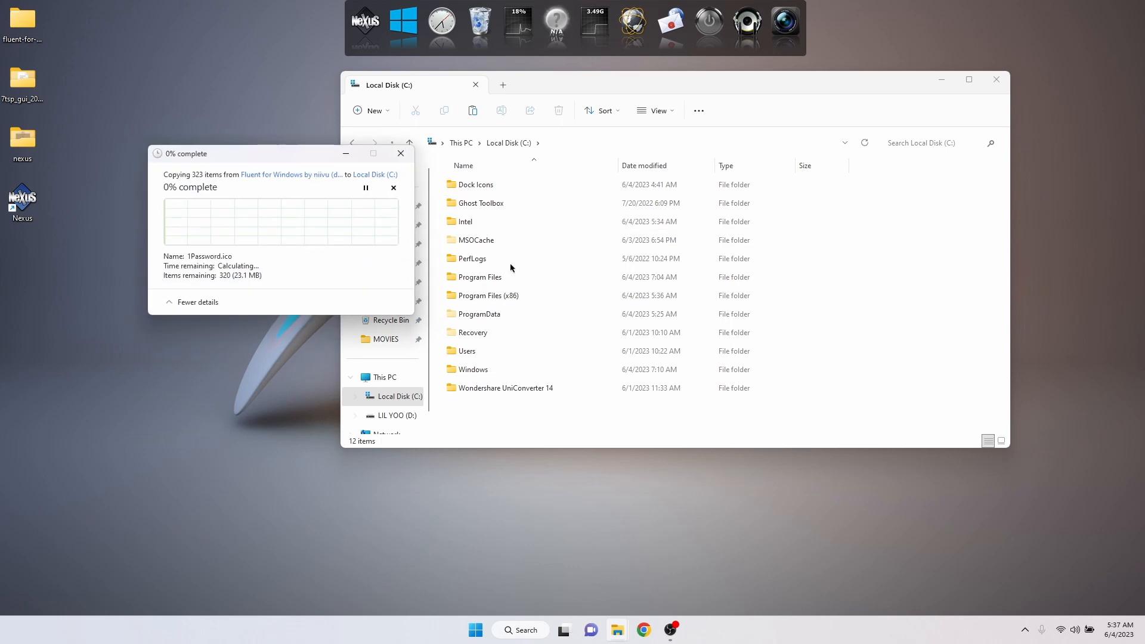
pyautogui.click(302, 223)
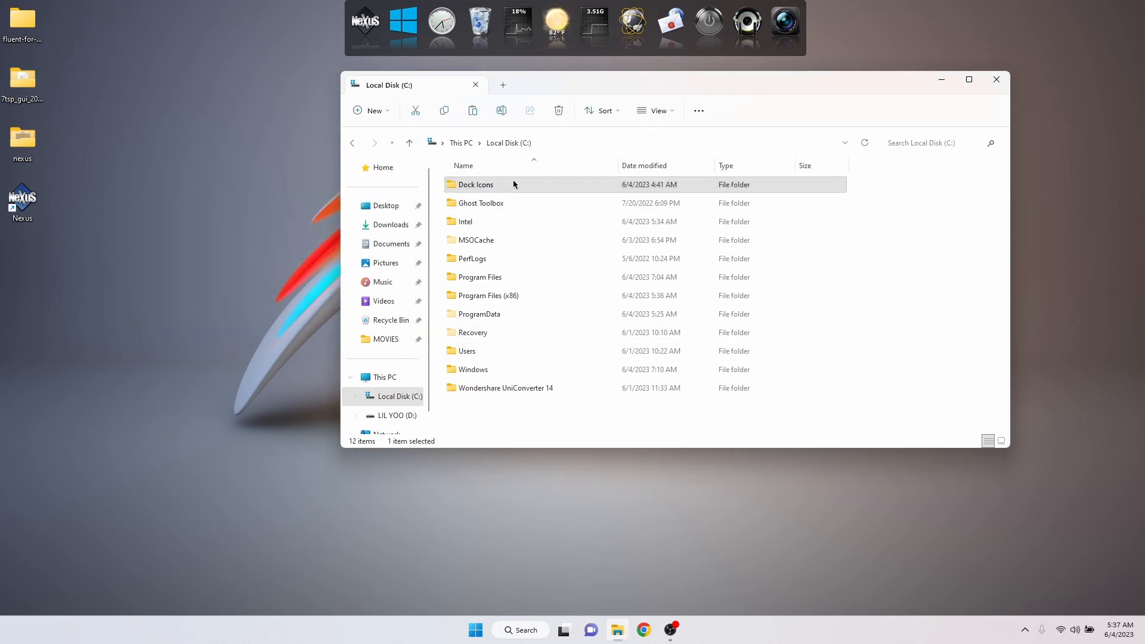
pyautogui.press('F2')
pyautogui.click(879, 195)
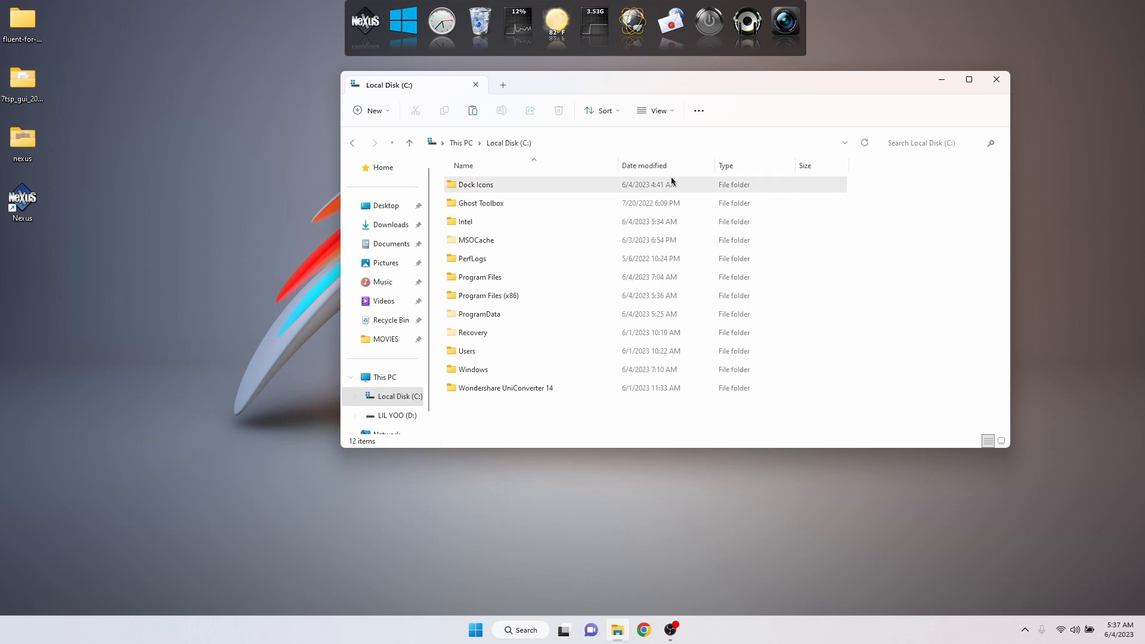
pyautogui.moveTo(513, 186)
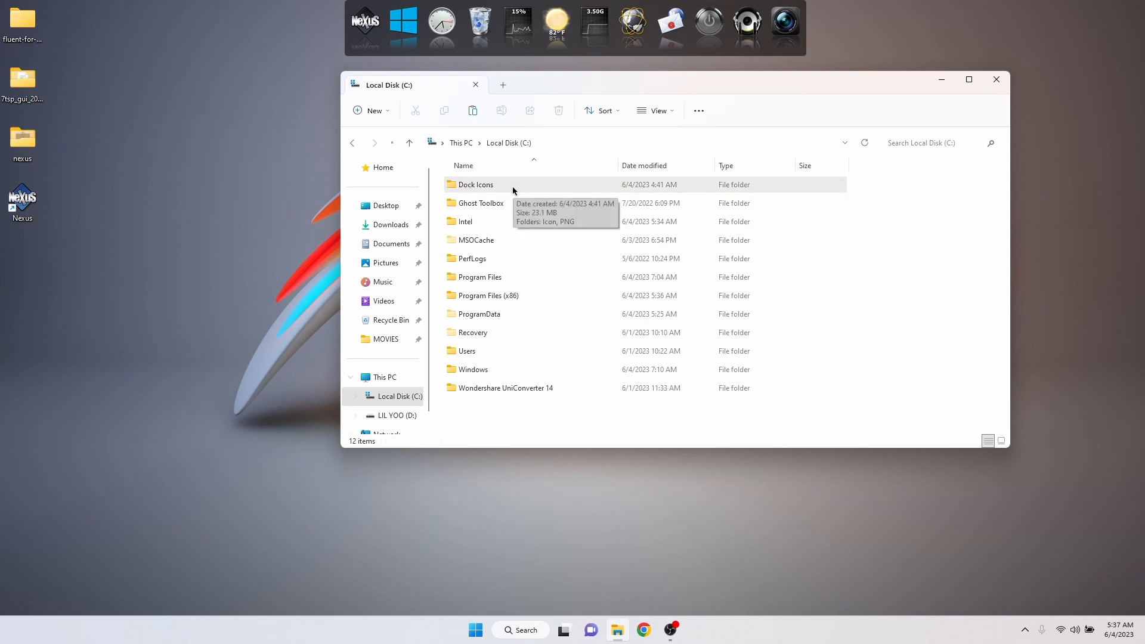
pyautogui.click(995, 79)
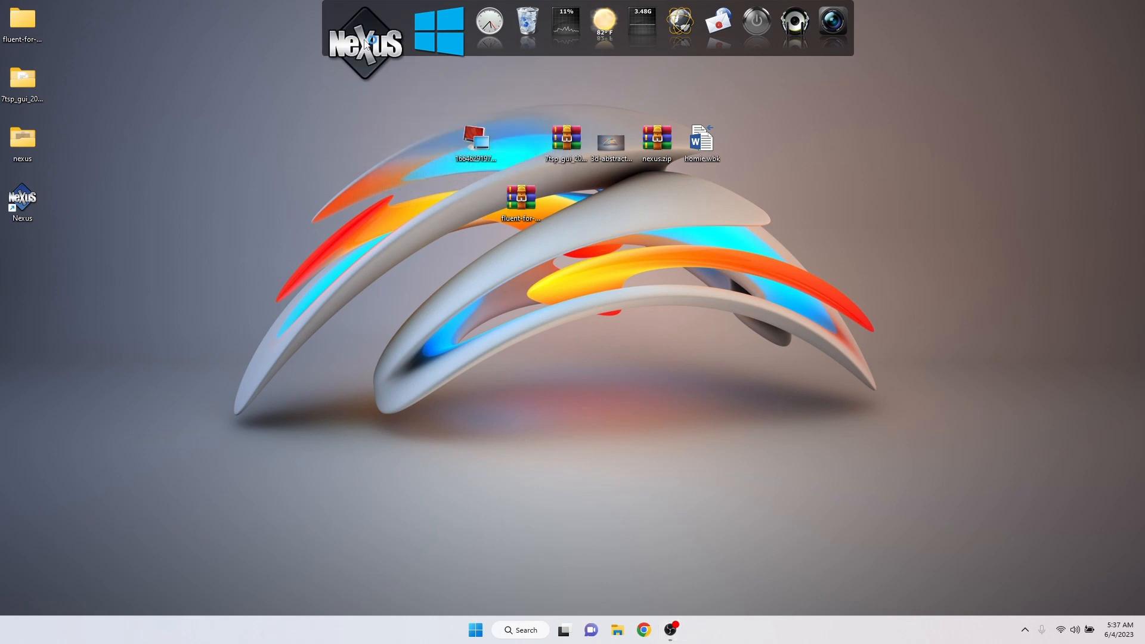
# Step: Restore the Nexus dock configuration from the homie.wbk backup on the desktop and accept the preferences
pyautogui.click(365, 42)
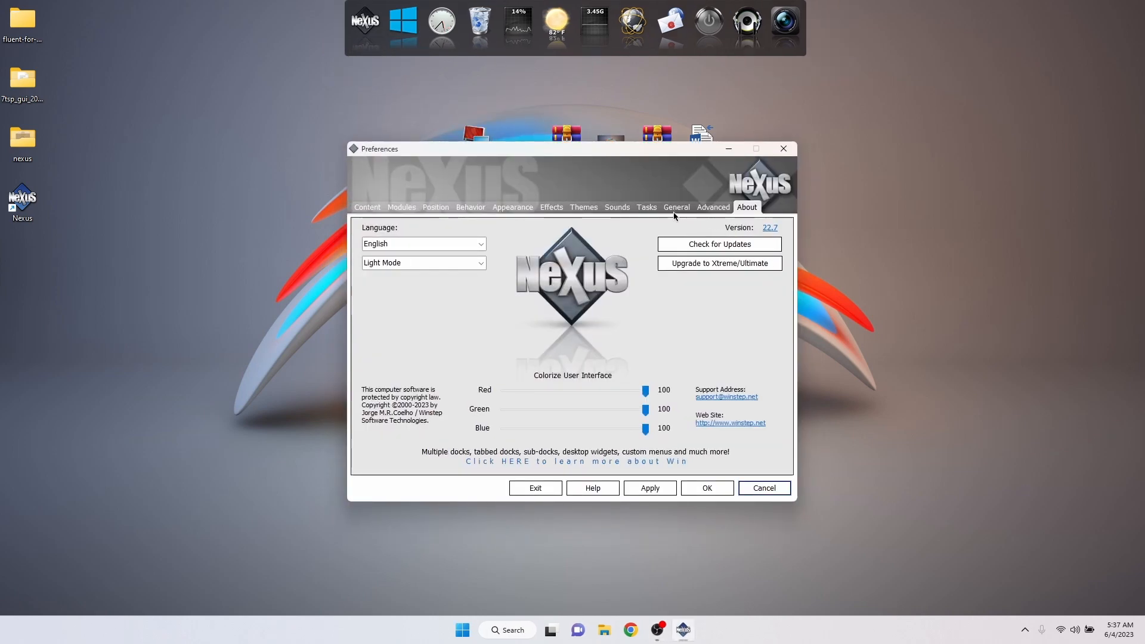
pyautogui.click(713, 208)
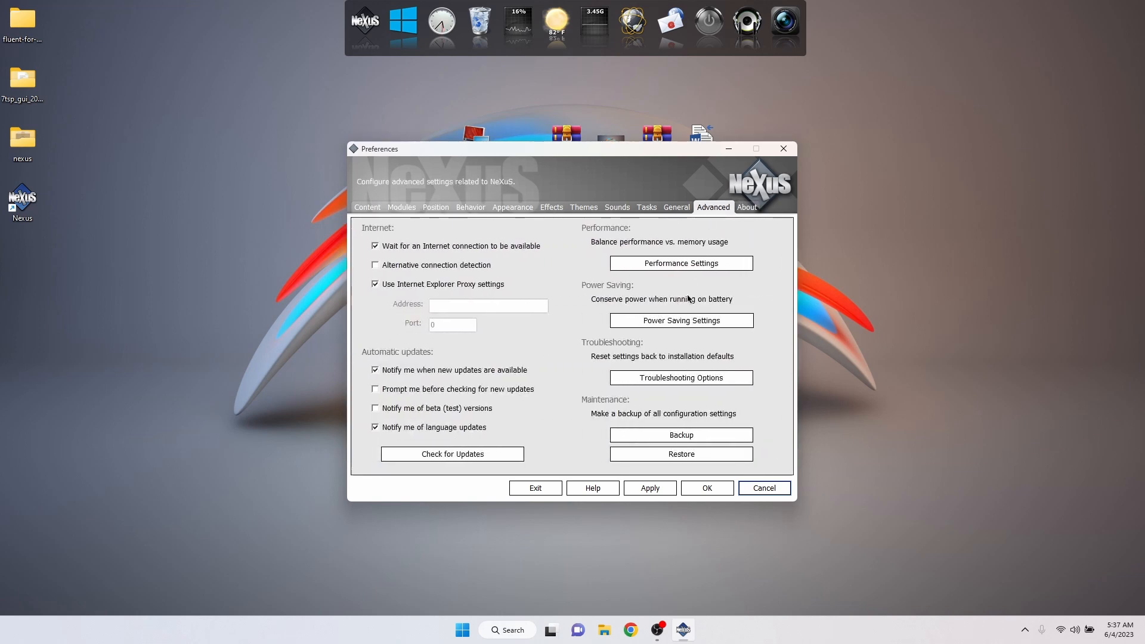
pyautogui.click(684, 454)
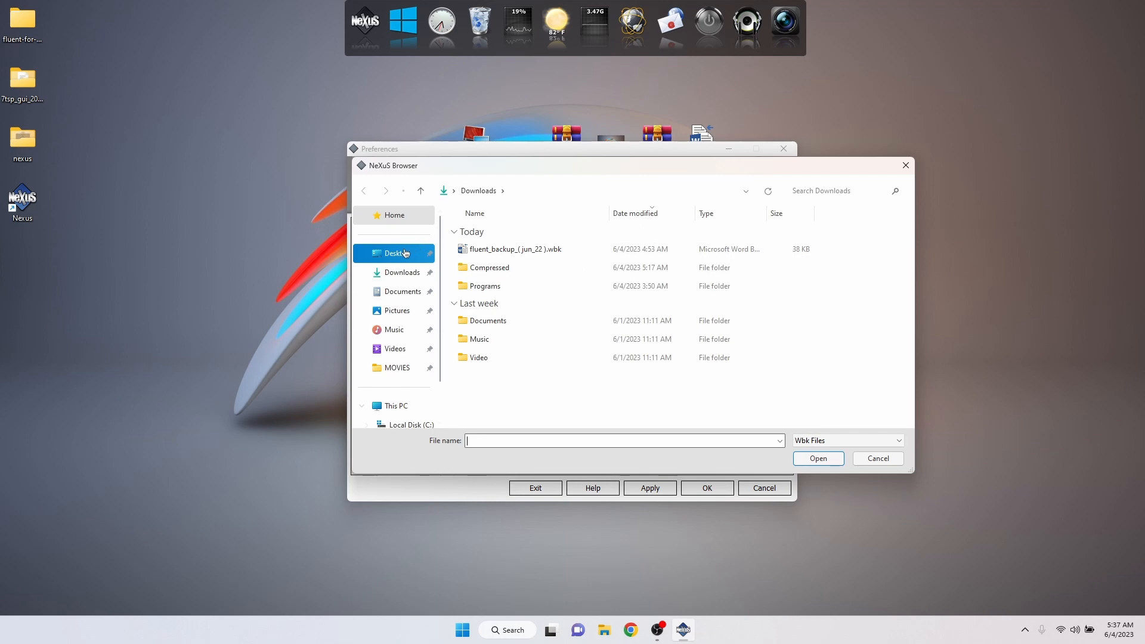
pyautogui.click(404, 253)
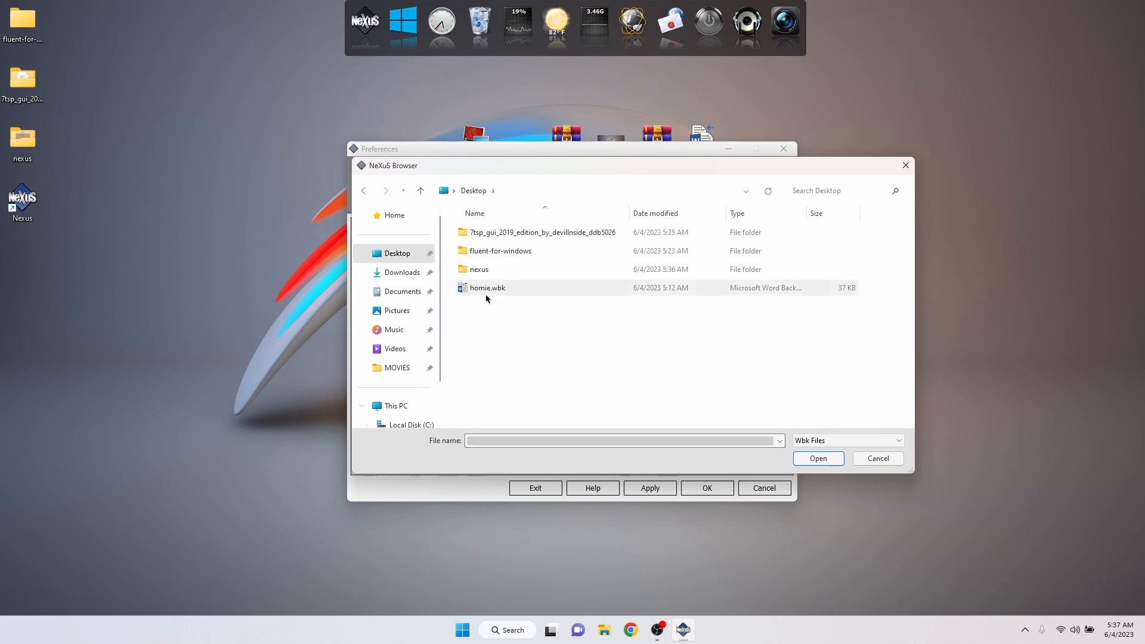
pyautogui.click(488, 288)
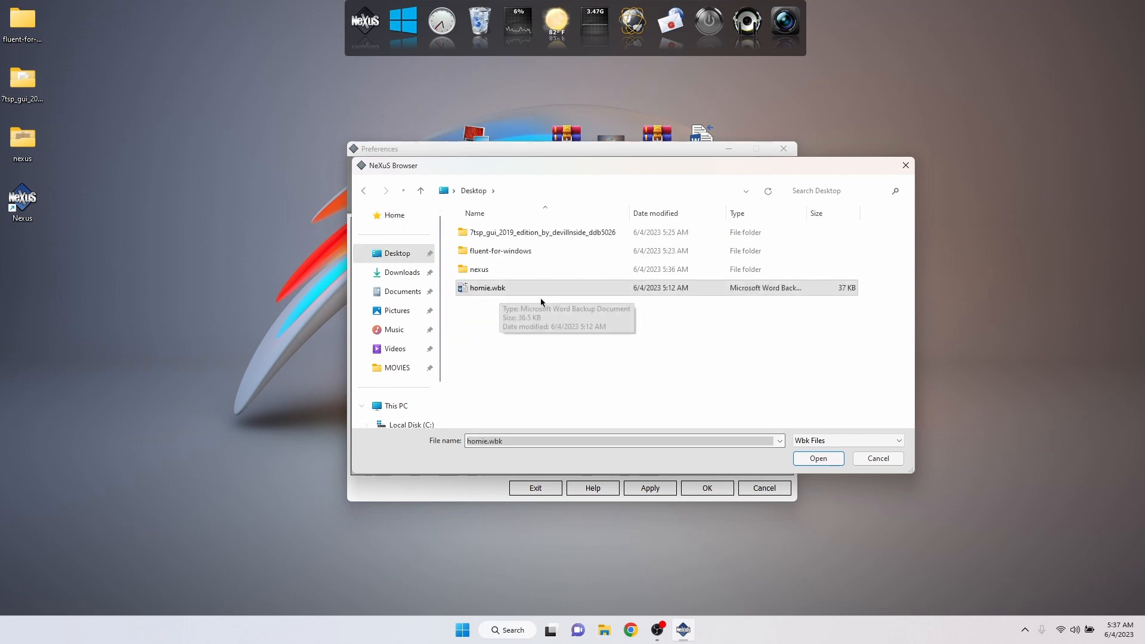
pyautogui.click(818, 459)
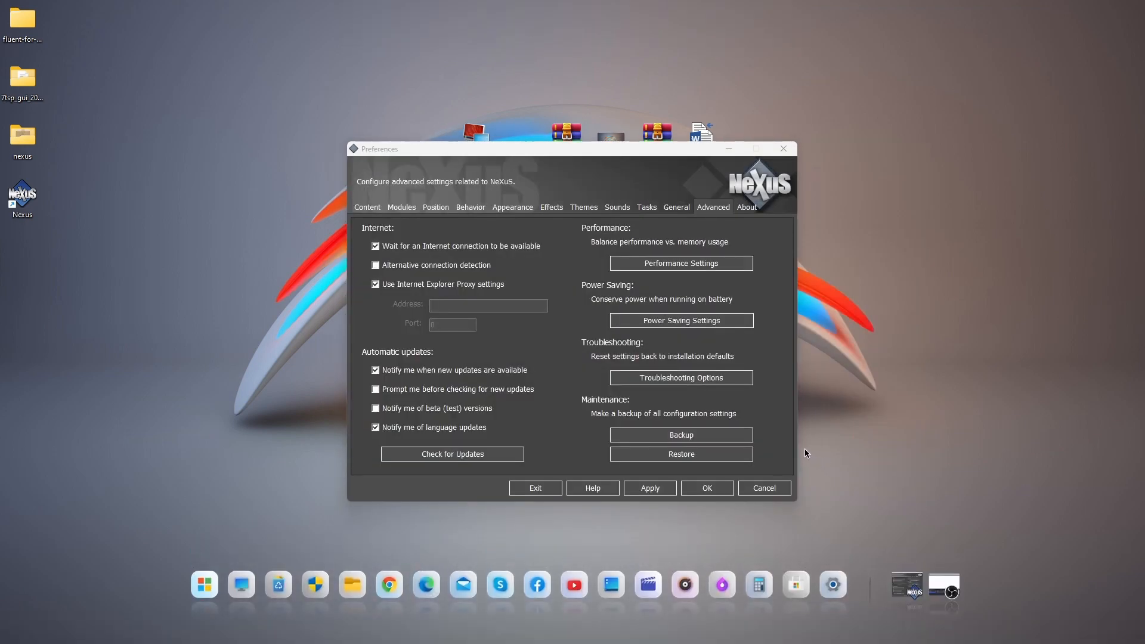
pyautogui.click(707, 487)
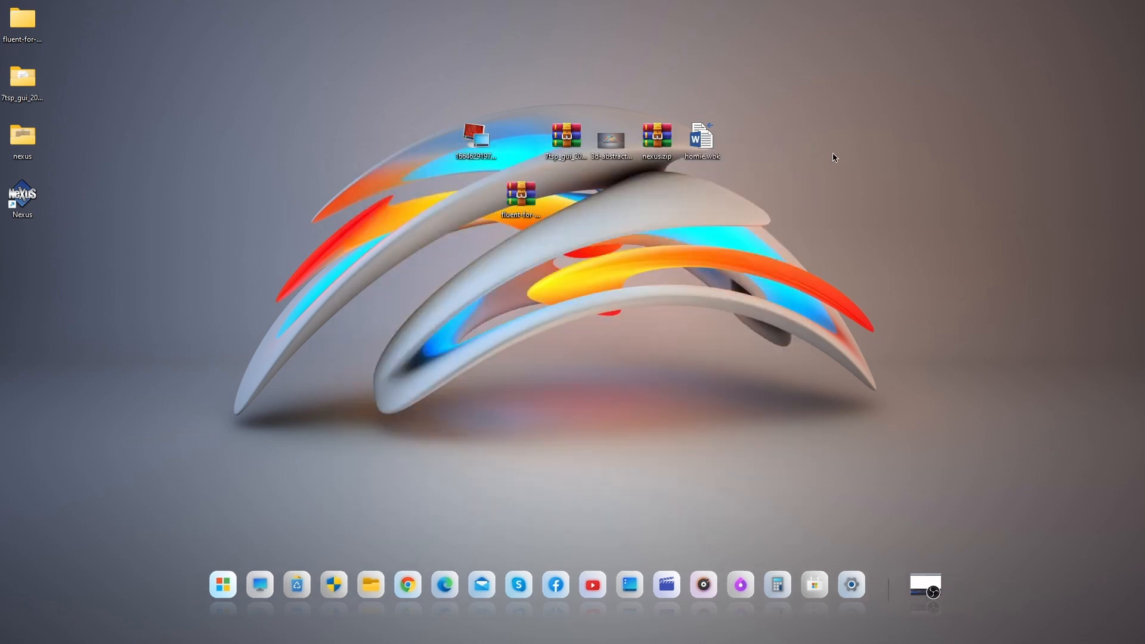
# Step: Hide all desktop icons through the desktop's view options
pyautogui.rightClick(840, 121)
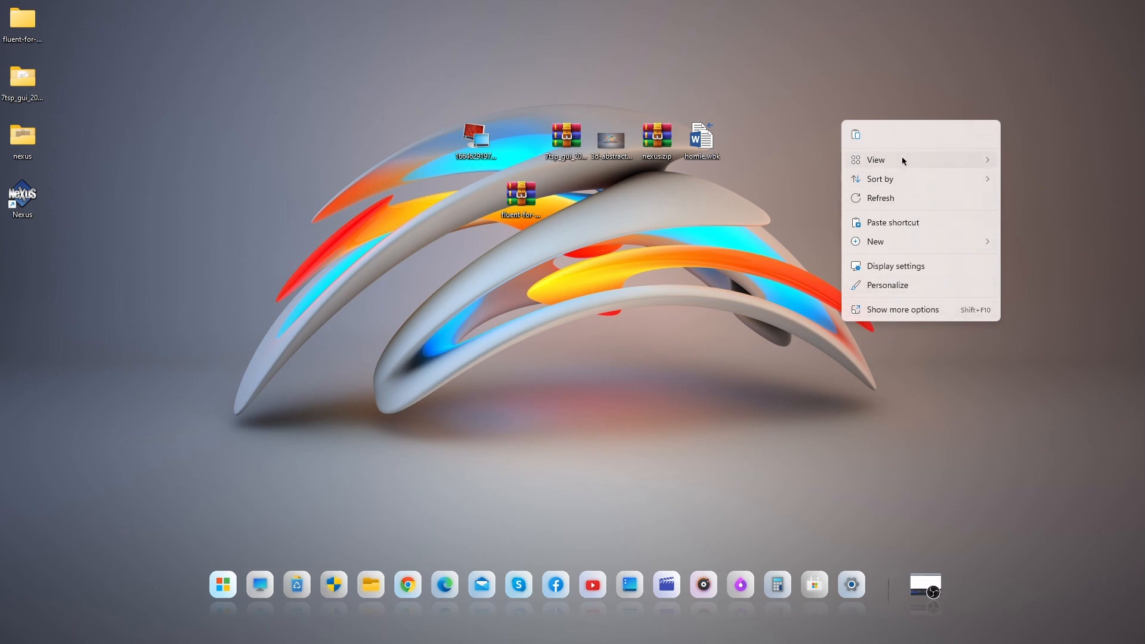
pyautogui.moveTo(871, 163)
pyautogui.click(748, 263)
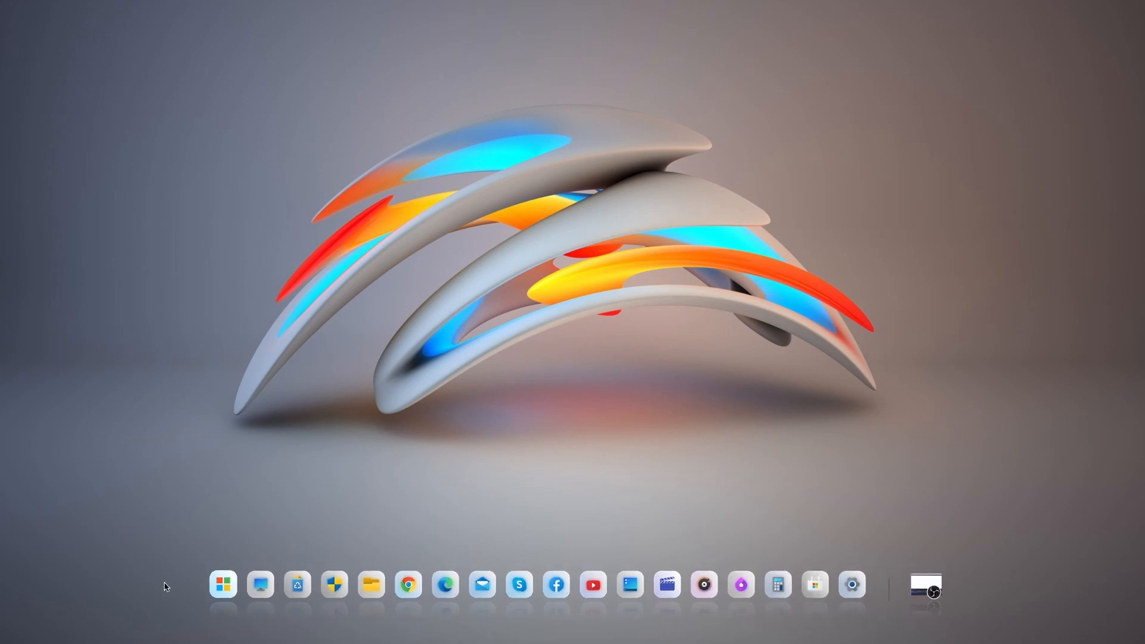
# Step: Check the new dock by opening and closing the Start menu and the This PC window from it
pyautogui.click(220, 578)
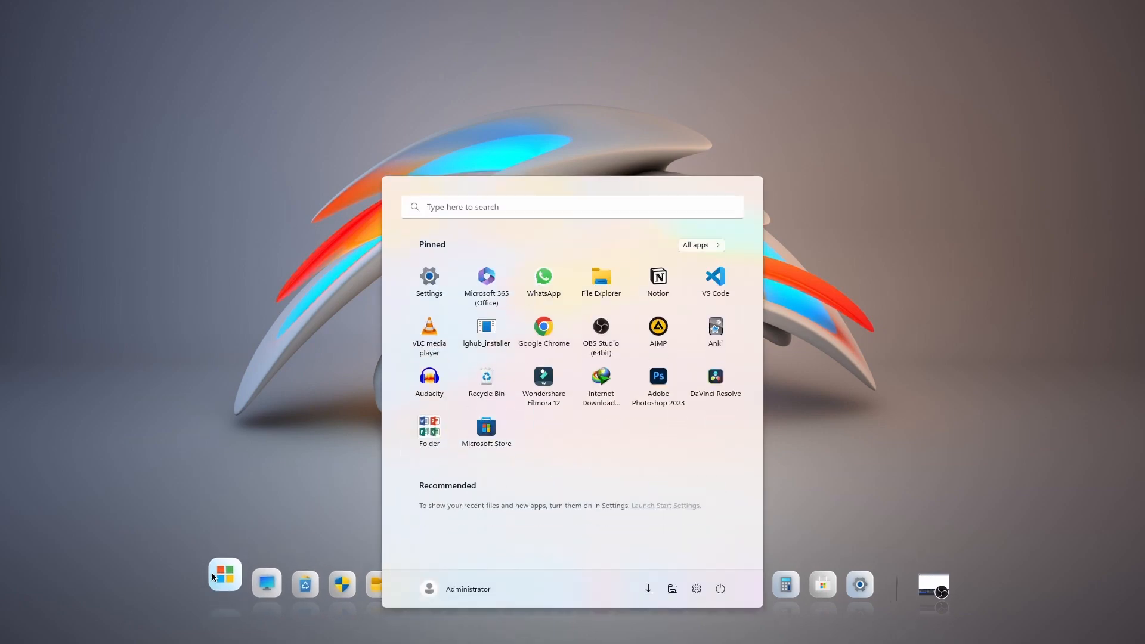
pyautogui.click(220, 579)
pyautogui.click(266, 584)
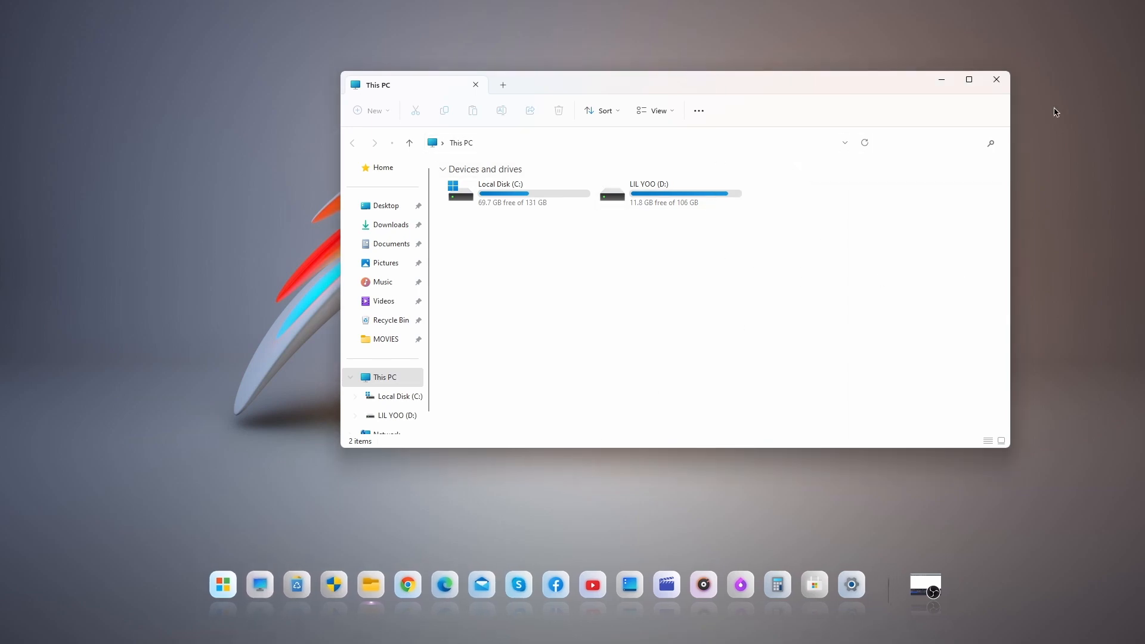
pyautogui.click(996, 80)
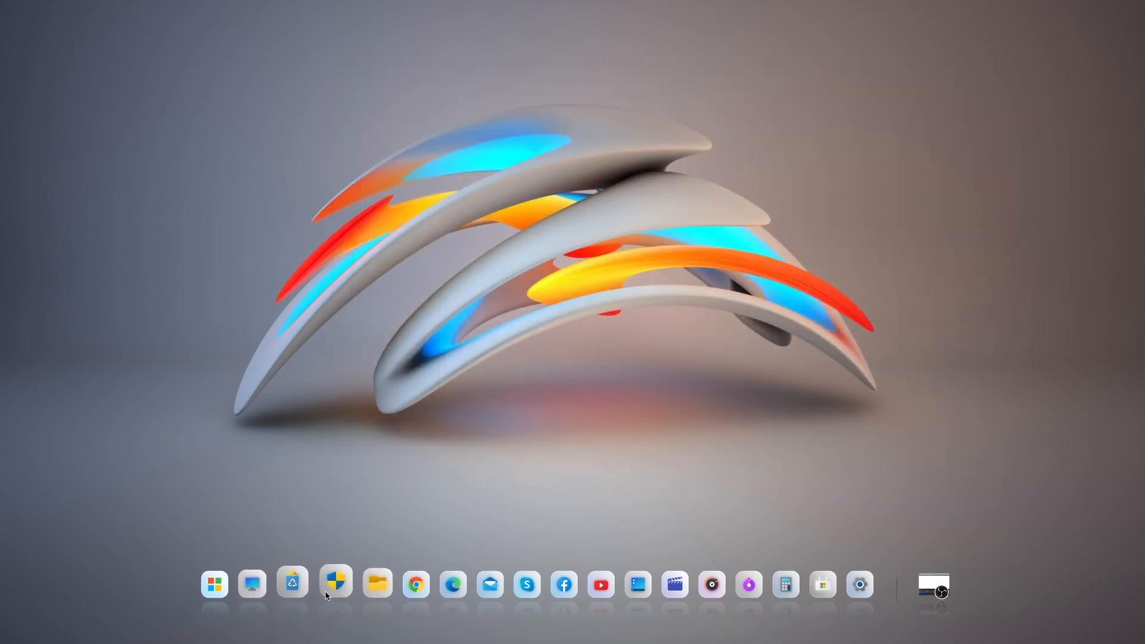